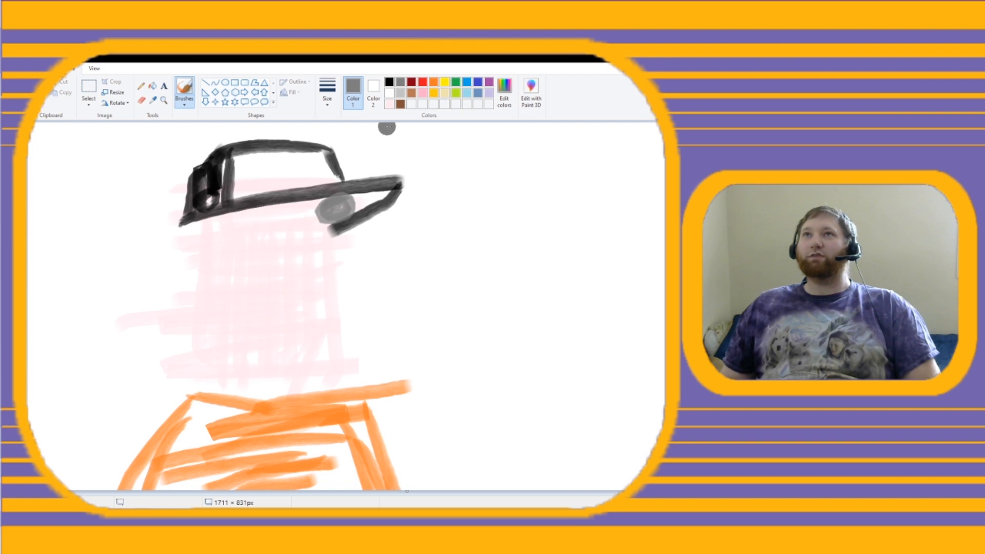
Paint golden-brown fringe strokes beneath the cap's brim and outline the ear in black on the side of the head
click(389, 82)
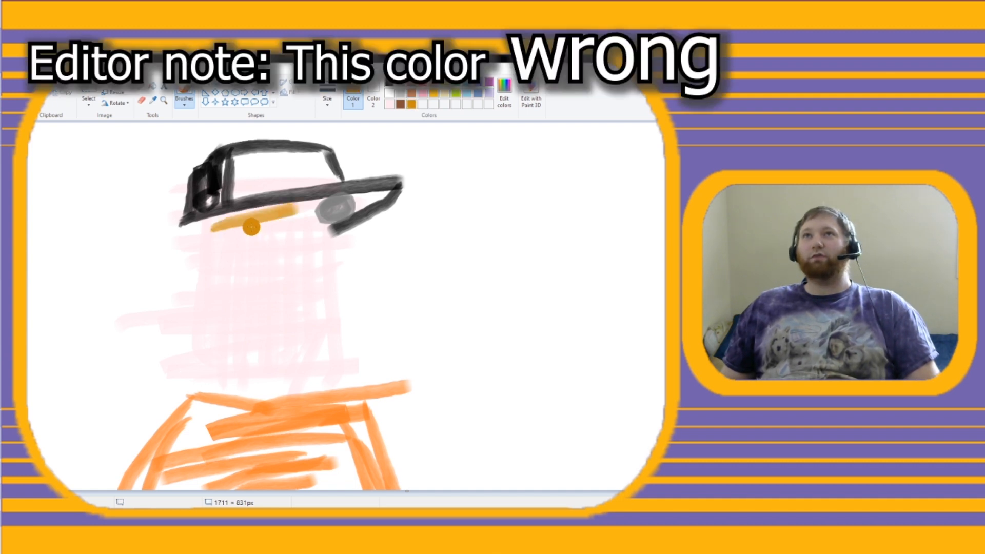
mouse_move(255, 231)
mouse_down()
mouse_move(335, 218)
mouse_move(378, 236)
mouse_up()
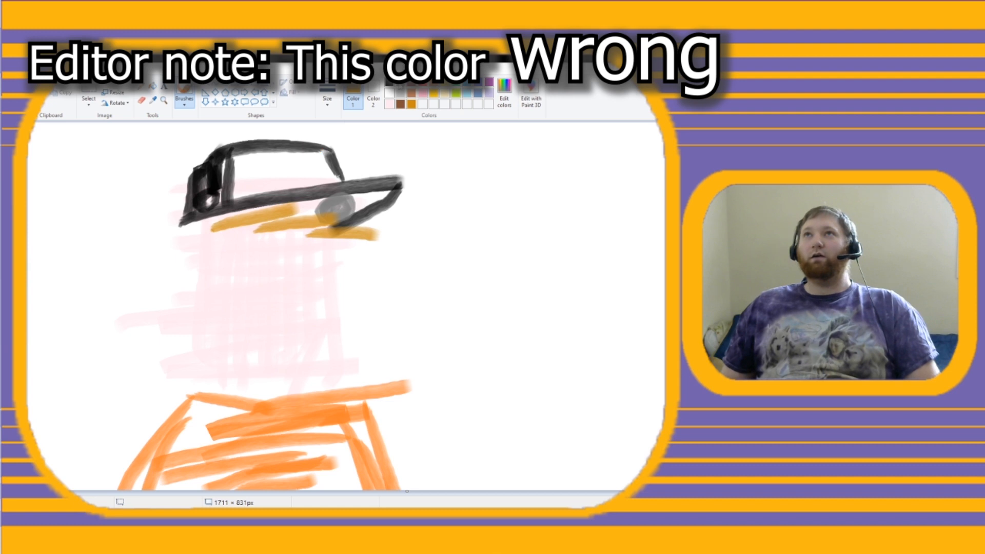
click(390, 82)
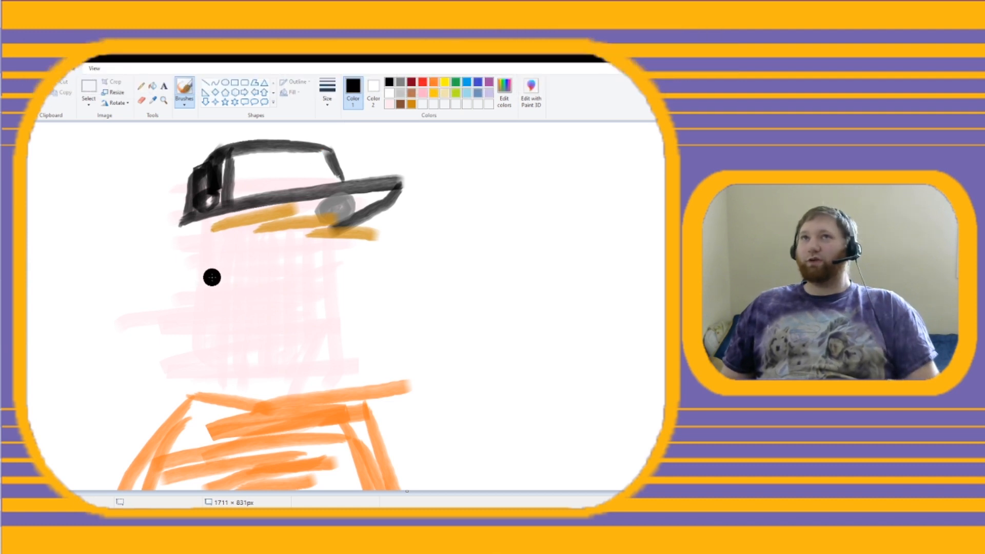
mouse_move(215, 271)
mouse_down()
mouse_move(191, 260)
mouse_move(193, 310)
mouse_up()
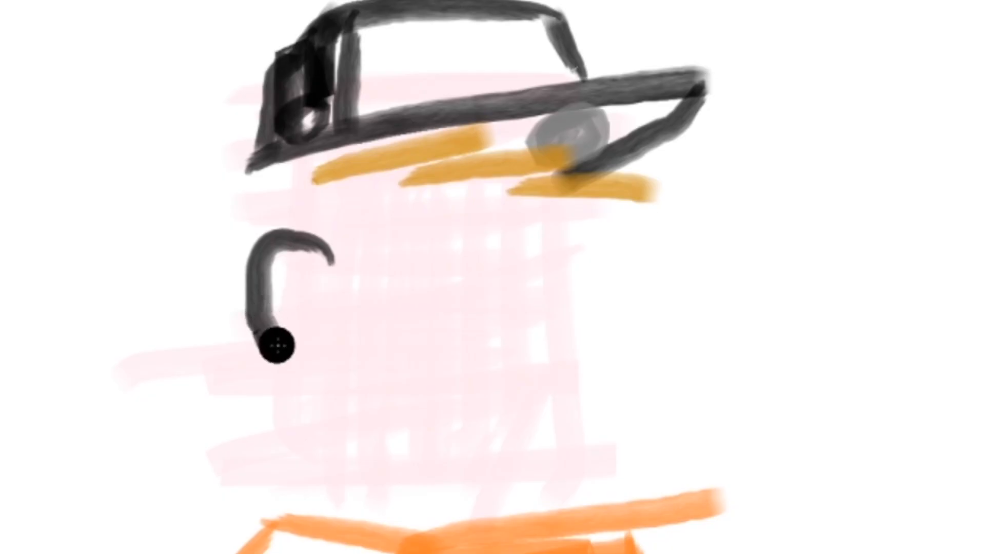
mouse_move(277, 345)
mouse_down()
mouse_move(297, 346)
mouse_move(323, 315)
mouse_up()
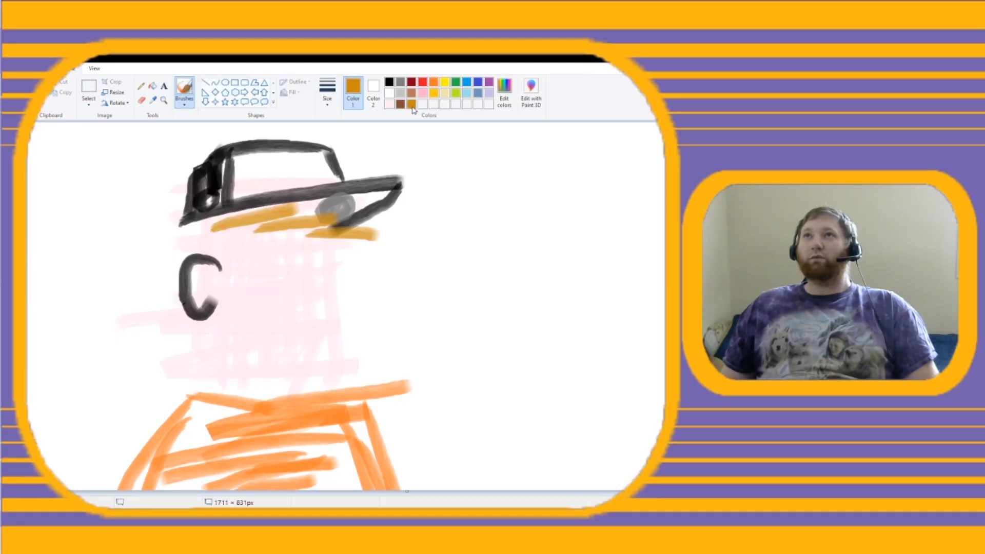
Add golden-brown hair behind the ear and across the forehead, and shade the cap's white crown dark grey
mouse_move(218, 256)
mouse_down()
mouse_move(254, 226)
mouse_move(205, 249)
mouse_move(198, 241)
mouse_move(175, 274)
mouse_move(181, 314)
mouse_up()
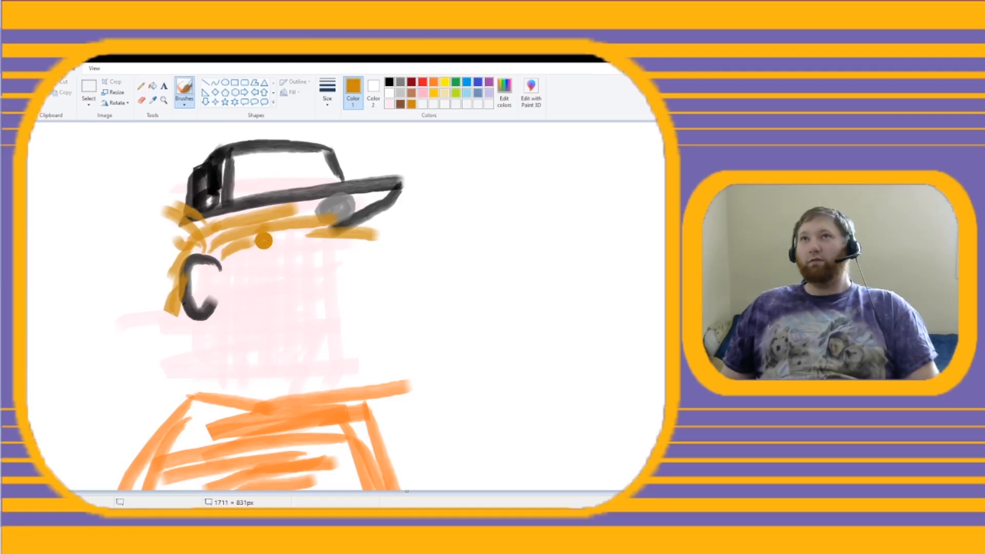
drag(264, 240, 386, 232)
drag(306, 244, 380, 256)
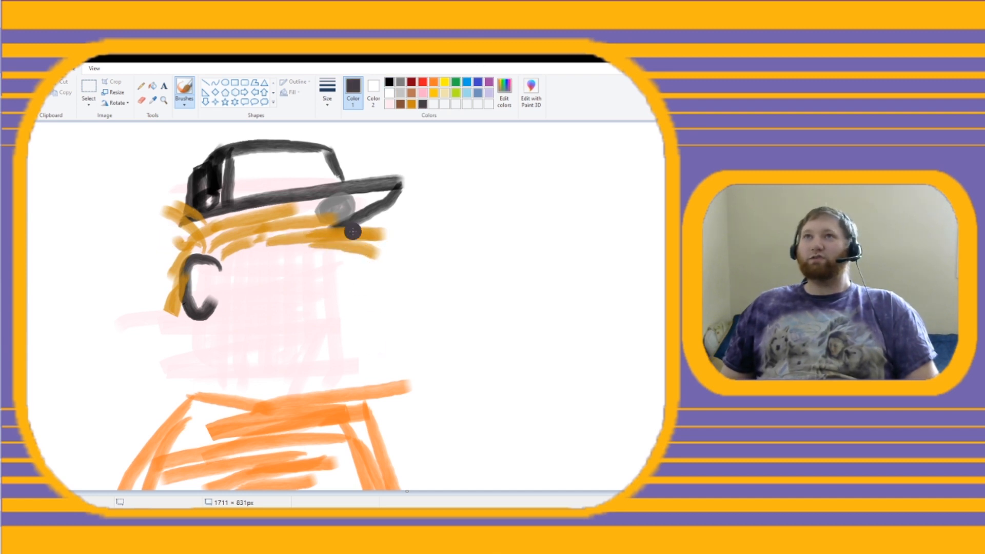
mouse_move(341, 179)
mouse_down()
mouse_move(242, 194)
mouse_move(333, 171)
mouse_move(242, 183)
mouse_move(321, 163)
mouse_move(236, 170)
mouse_move(257, 170)
mouse_up()
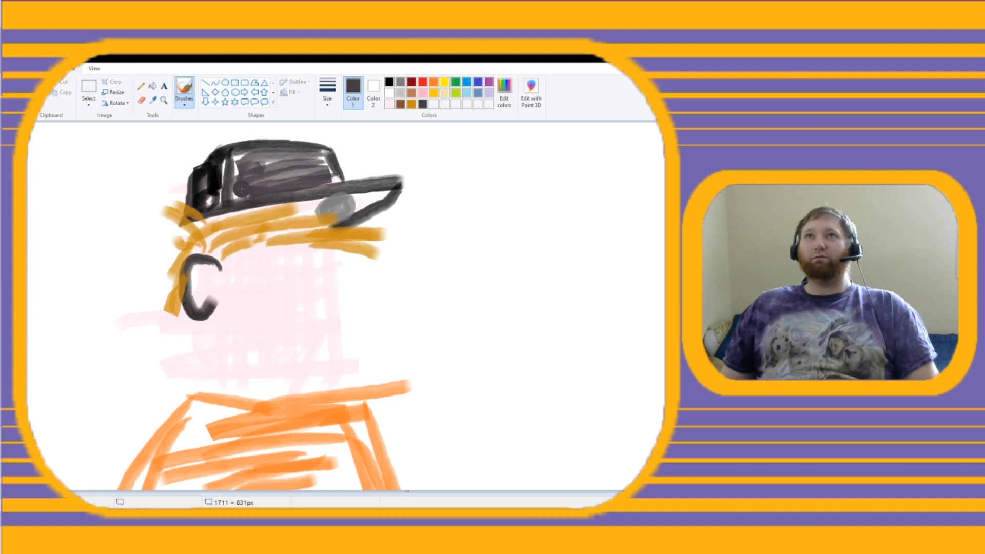
Paint two indigo-blue oval irises side by side on the face below the fringe
click(478, 82)
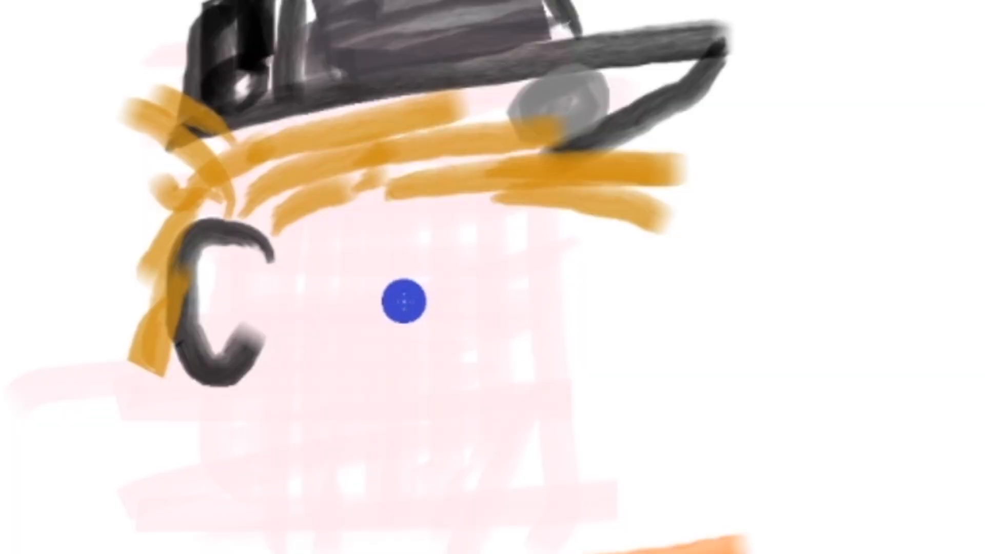
mouse_move(270, 288)
mouse_down()
mouse_move(269, 277)
mouse_move(255, 287)
mouse_up()
mouse_move(364, 302)
mouse_down()
mouse_move(376, 277)
mouse_move(408, 288)
mouse_move(387, 303)
mouse_move(380, 282)
mouse_up()
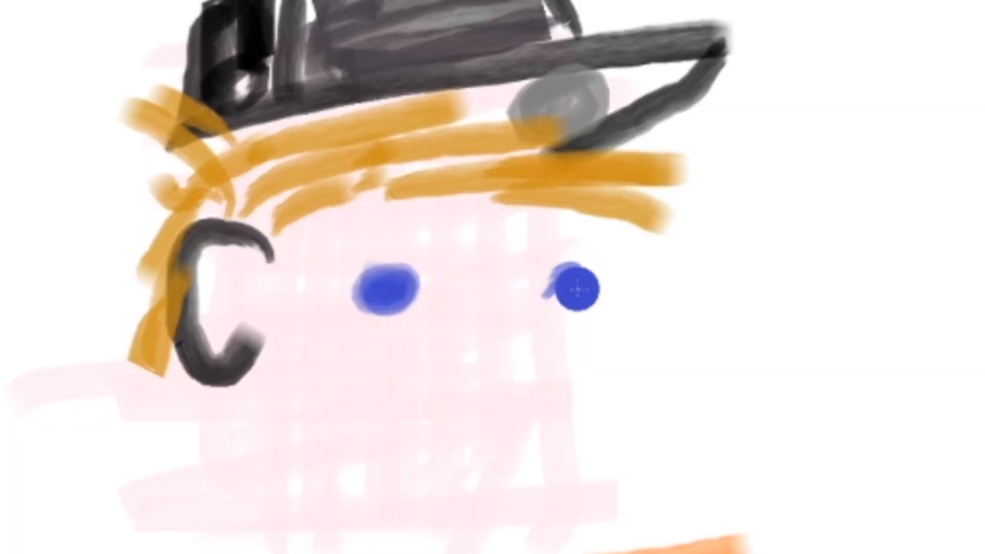
mouse_move(574, 286)
mouse_down()
mouse_move(540, 304)
mouse_move(519, 276)
mouse_move(551, 263)
mouse_move(568, 282)
mouse_move(541, 265)
mouse_up()
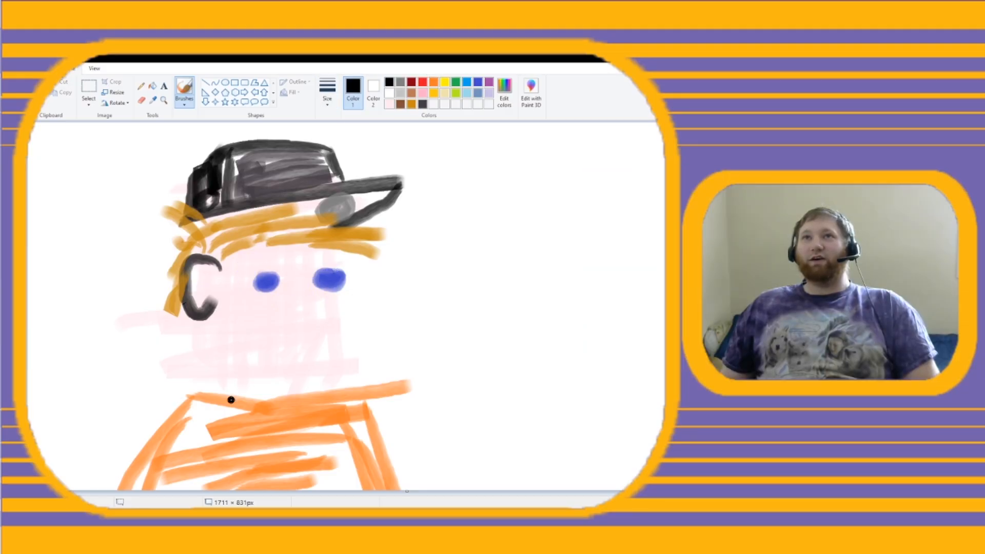
Outline the eyes, nose, jaw, neck, shoulders and arms of the figure with a thinner black brush
drag(204, 429, 160, 487)
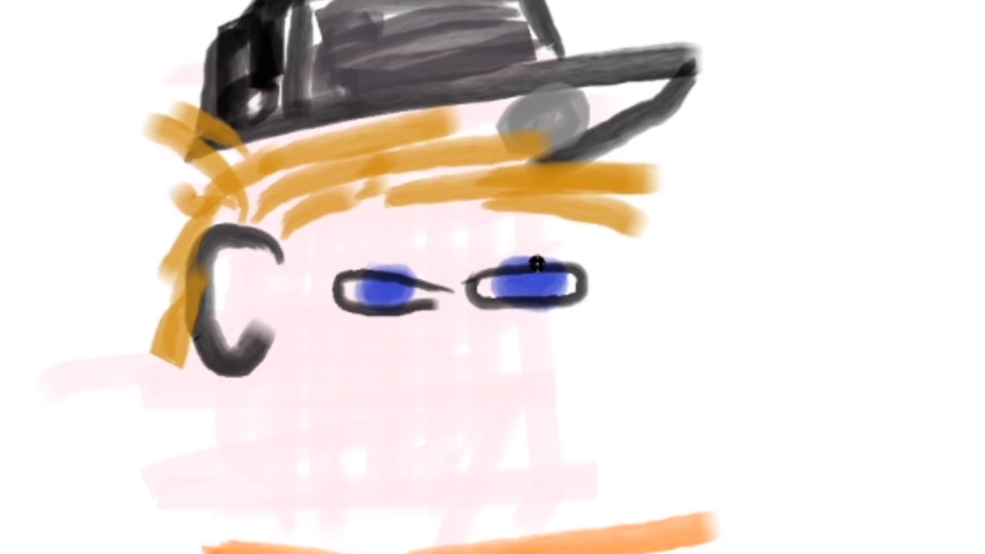
drag(340, 271, 346, 242)
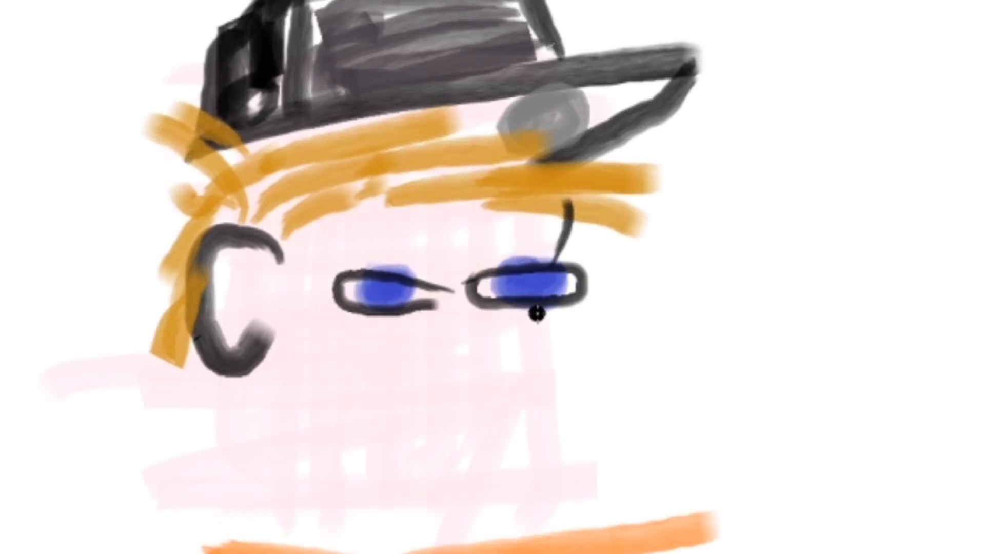
mouse_move(537, 318)
mouse_down()
mouse_move(554, 336)
mouse_move(555, 377)
mouse_up()
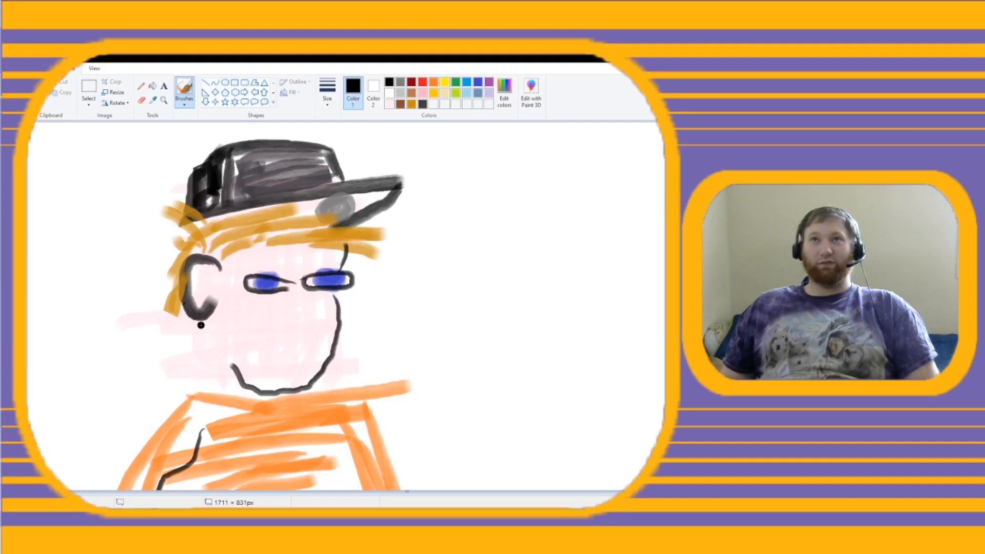
mouse_move(200, 361)
mouse_down()
mouse_move(194, 387)
mouse_move(145, 431)
mouse_move(121, 490)
mouse_up()
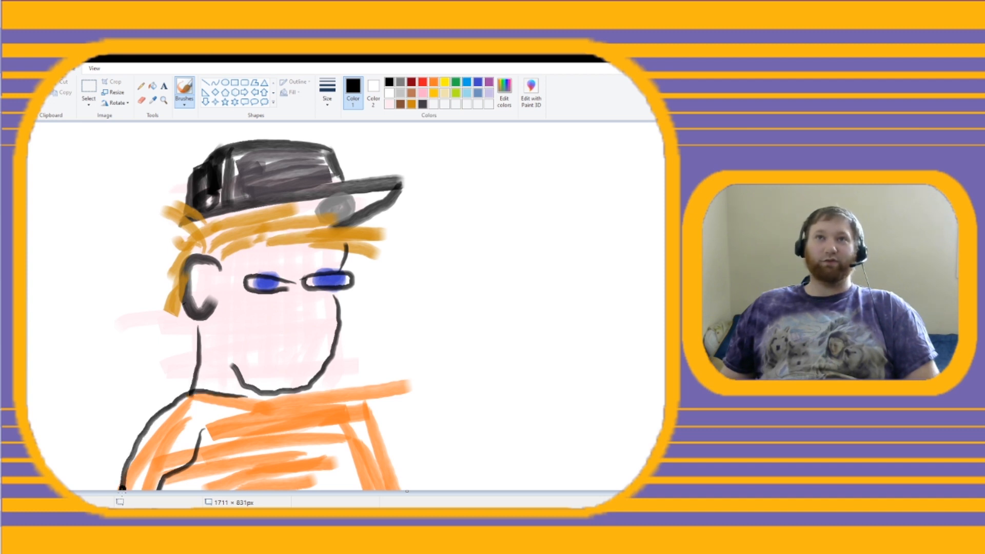
drag(303, 387, 398, 485)
drag(327, 427, 341, 488)
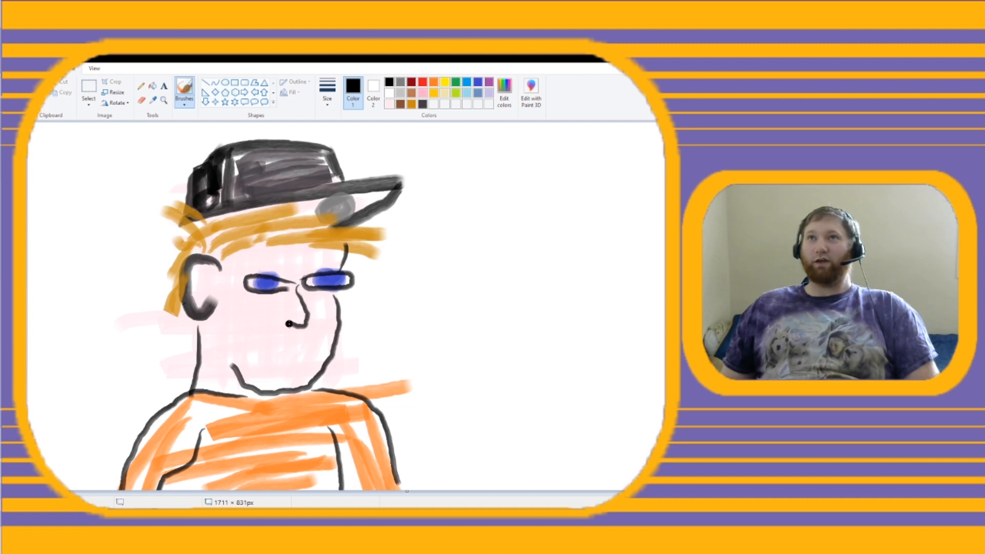
Paint the whites of both eyes on either side of the irises, and draw the lips in thin black
click(373, 92)
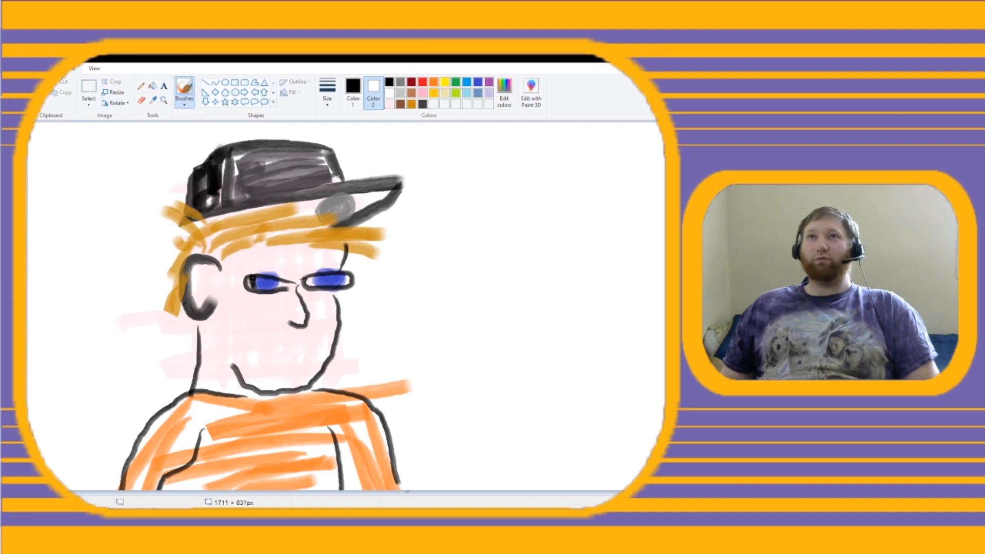
click(362, 93)
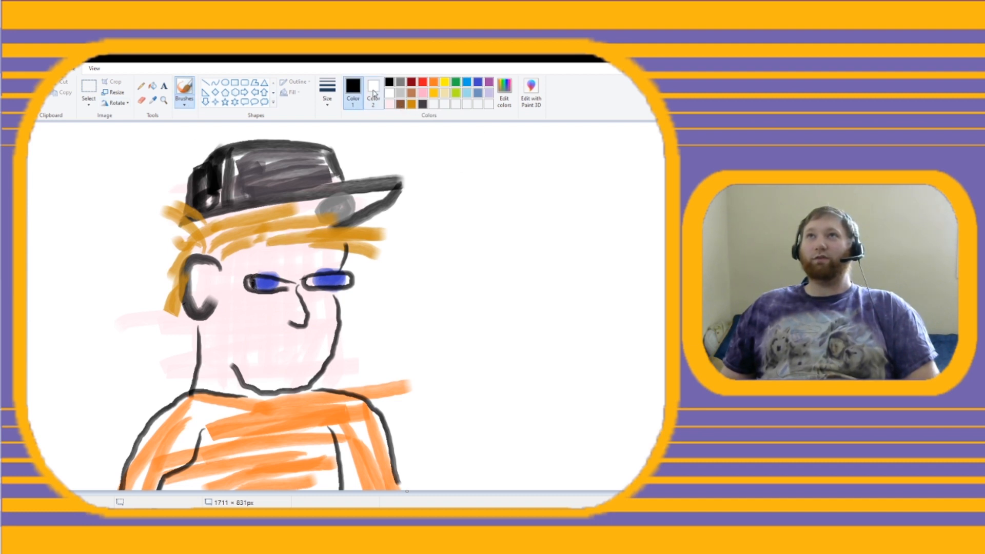
drag(256, 281, 255, 282)
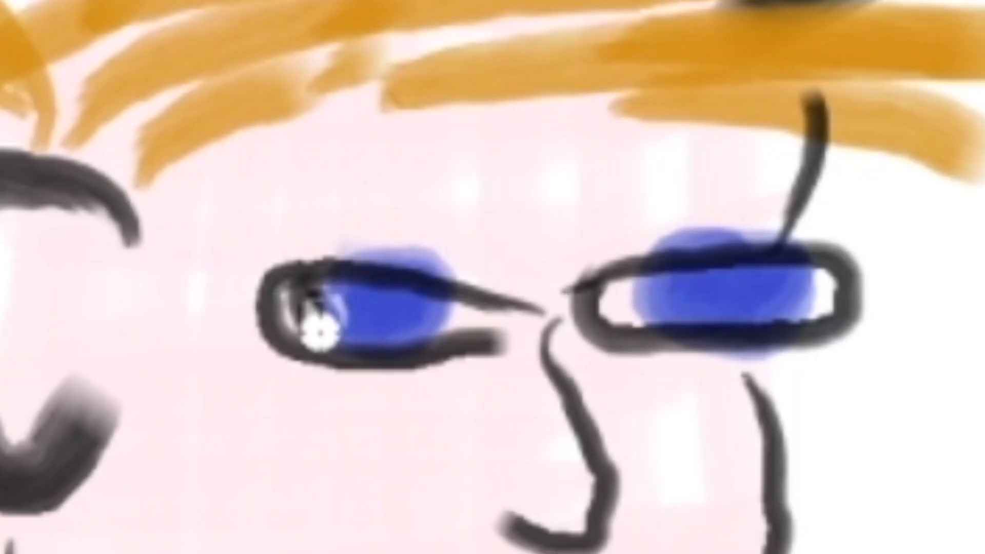
mouse_move(326, 302)
mouse_down()
mouse_move(300, 310)
mouse_move(328, 315)
mouse_move(283, 329)
mouse_move(303, 305)
mouse_move(323, 335)
mouse_up()
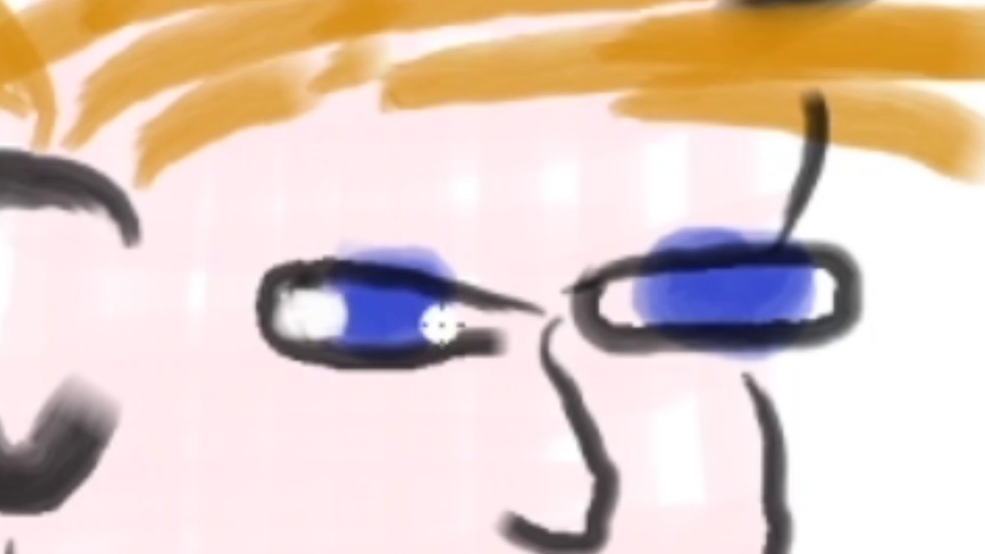
drag(439, 323, 469, 328)
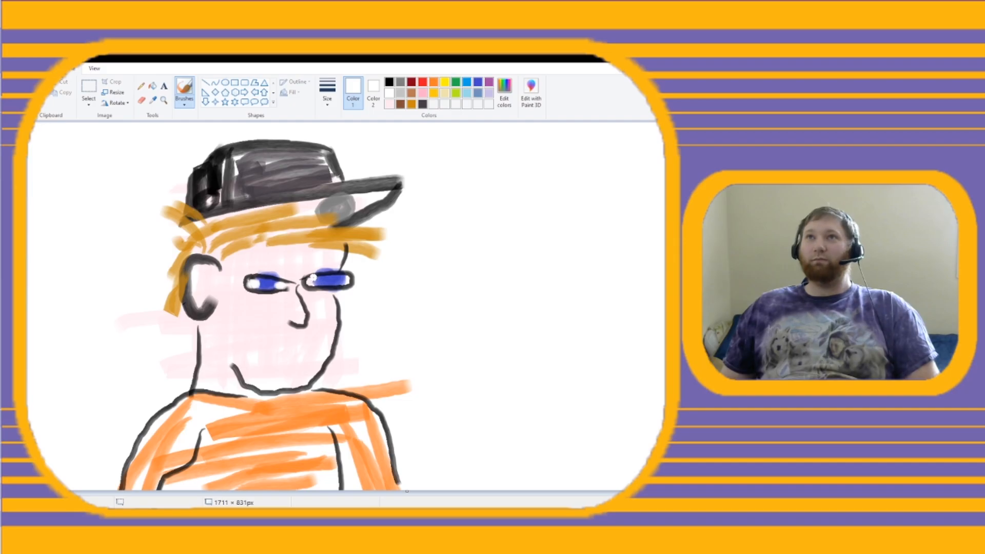
drag(320, 280, 307, 283)
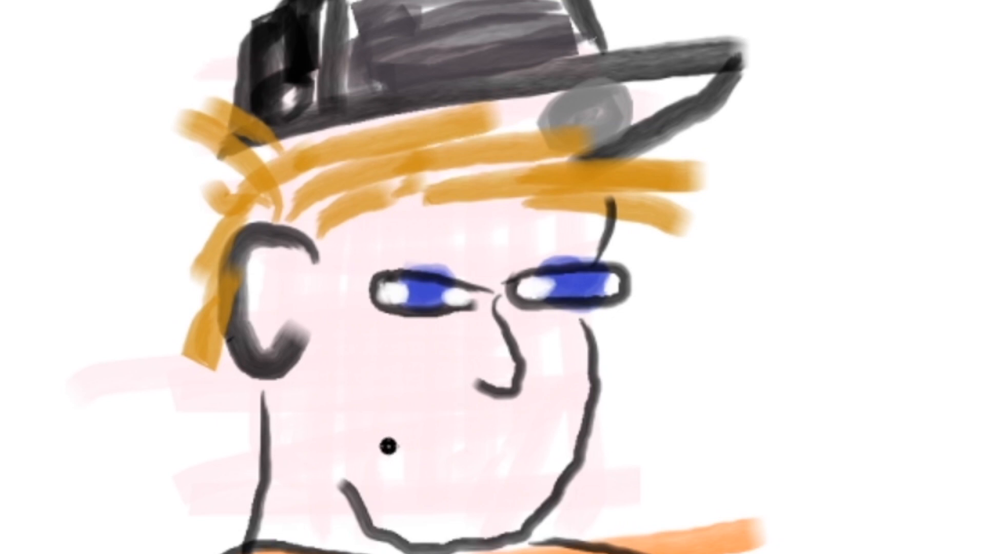
mouse_move(390, 447)
mouse_down()
mouse_move(451, 424)
mouse_move(519, 418)
mouse_move(561, 444)
mouse_move(528, 468)
mouse_move(436, 485)
mouse_up()
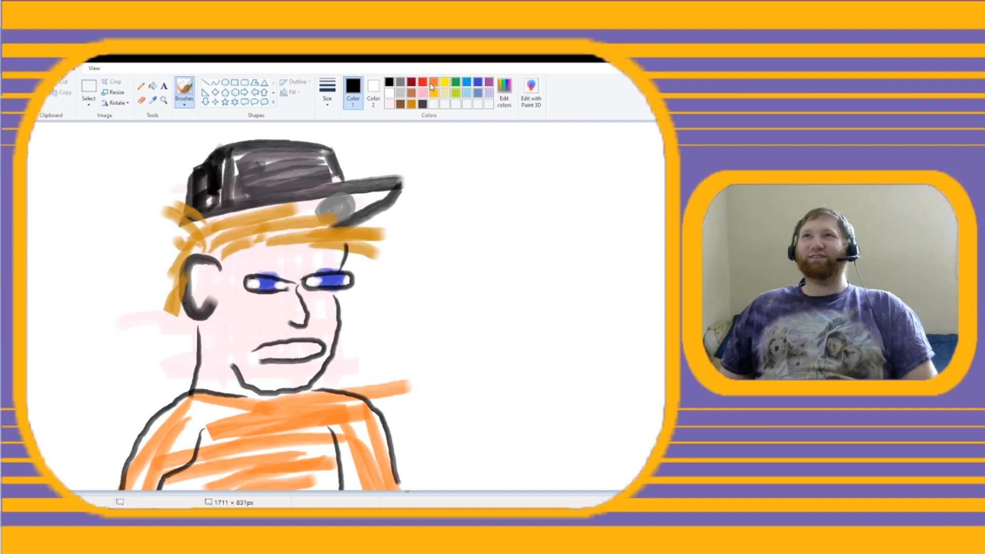
Fill the white gaps in the shirt's chest and sleeves with more orange brush strokes
click(434, 83)
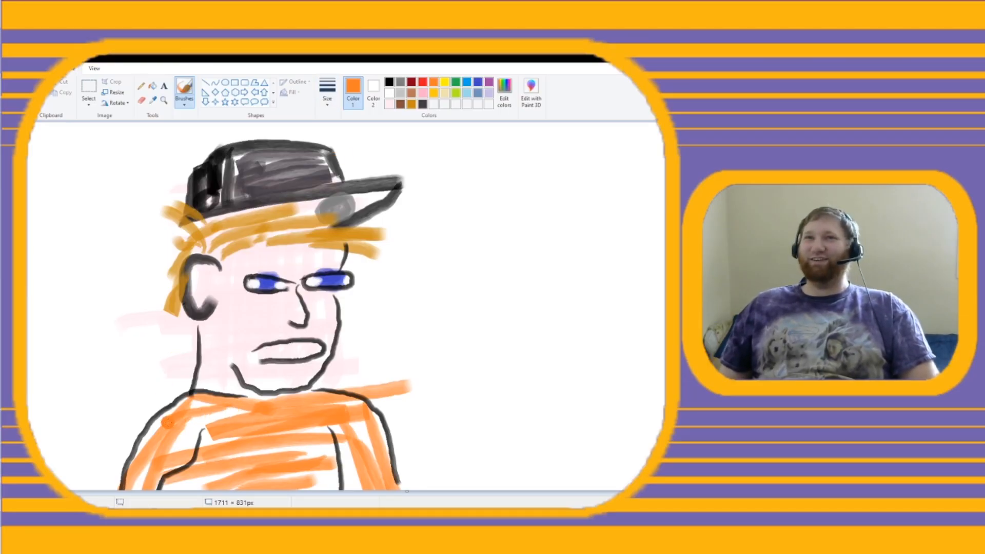
drag(191, 432, 196, 424)
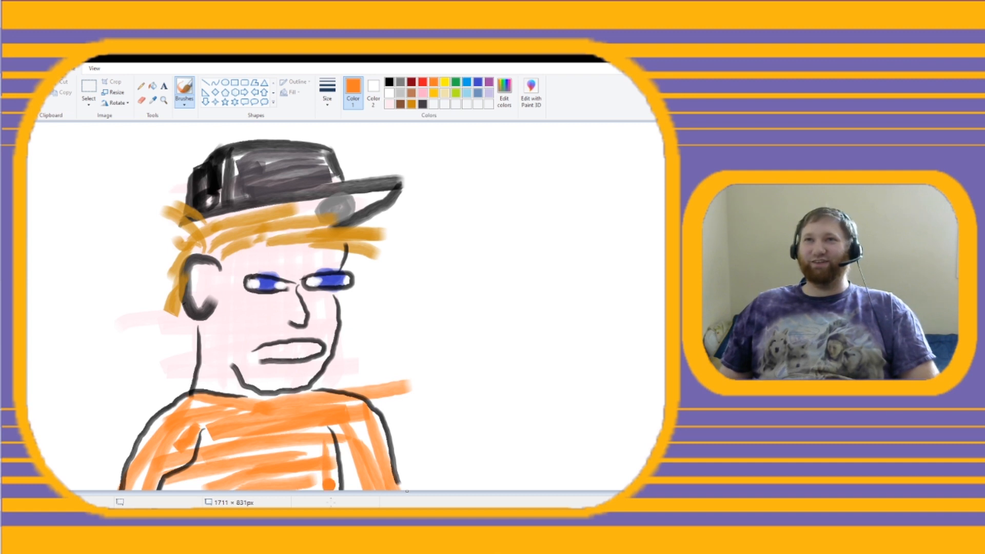
mouse_move(312, 450)
mouse_down()
mouse_move(317, 501)
mouse_move(323, 450)
mouse_move(332, 456)
mouse_move(330, 499)
mouse_move(346, 442)
mouse_move(356, 488)
mouse_up()
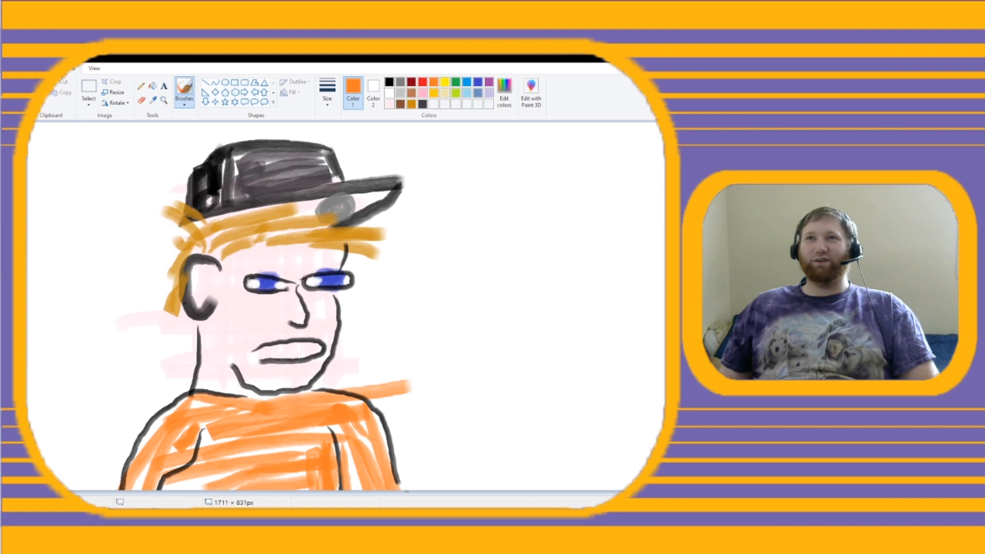
drag(224, 480, 159, 497)
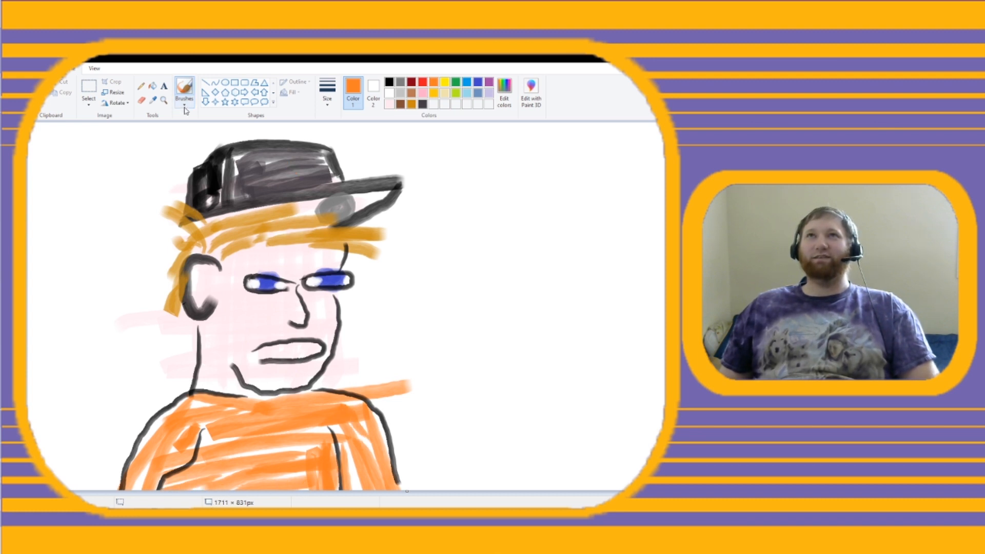
Paint white over the stray orange stroke beyond the shoulder and the pink strokes outside the face and neck
click(390, 93)
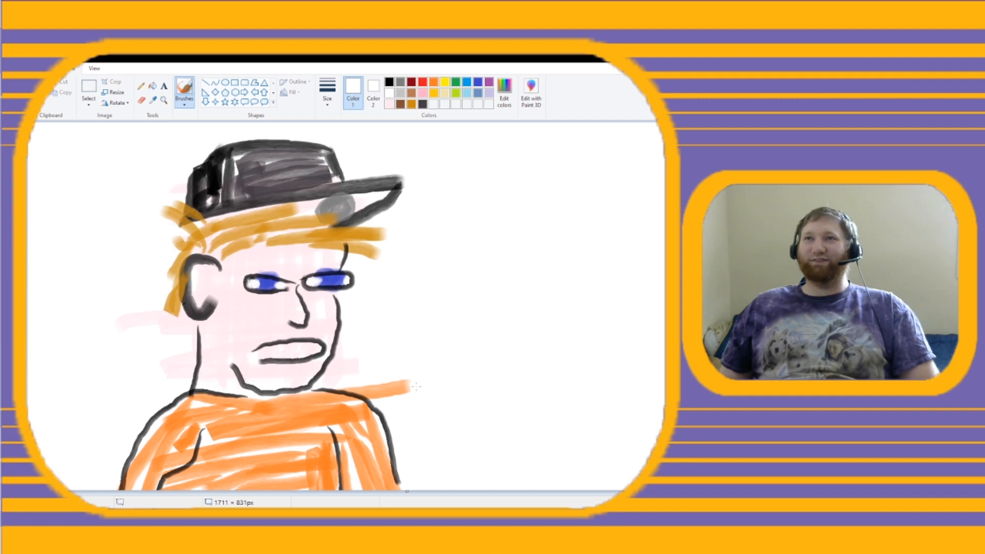
drag(416, 386, 425, 395)
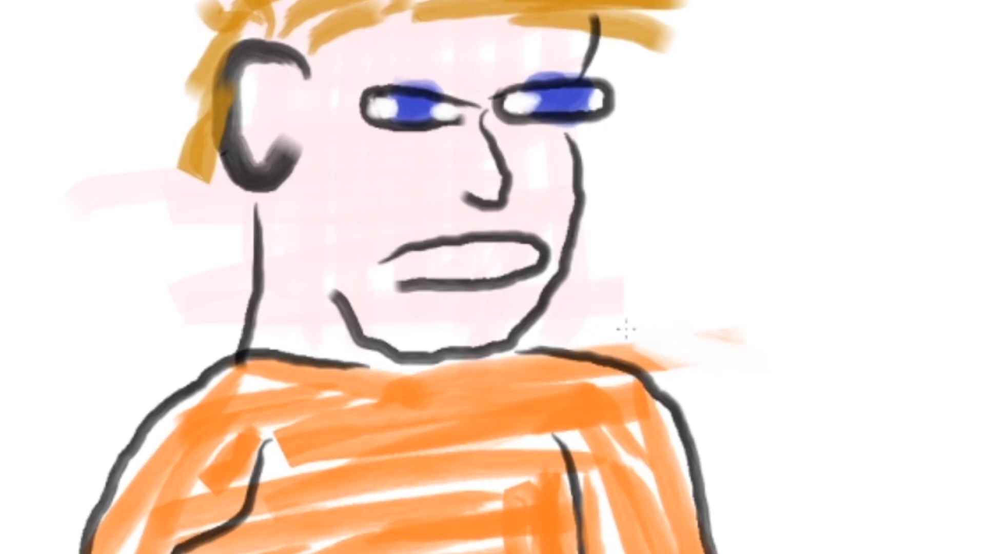
drag(627, 329, 708, 377)
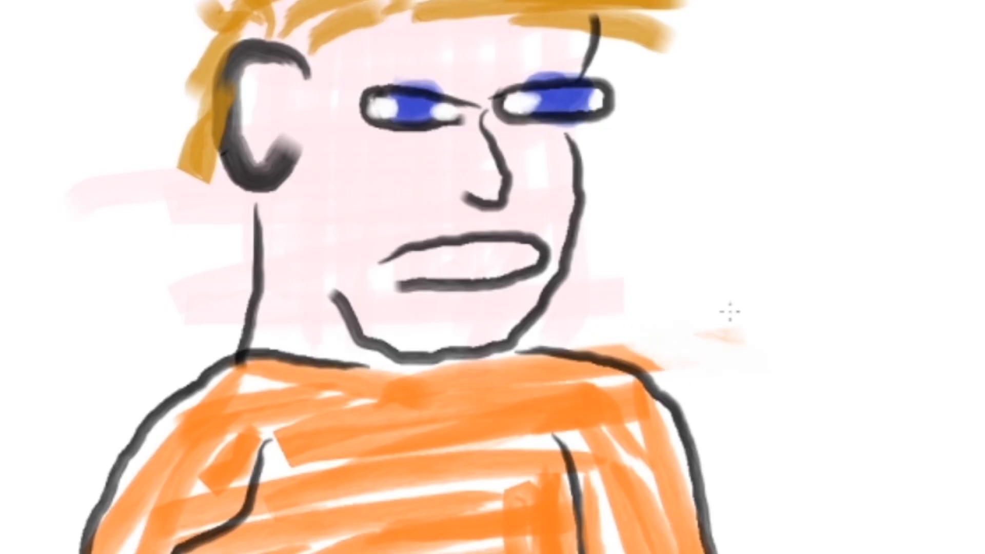
mouse_move(613, 285)
mouse_down()
mouse_move(546, 300)
mouse_move(525, 327)
mouse_move(547, 346)
mouse_up()
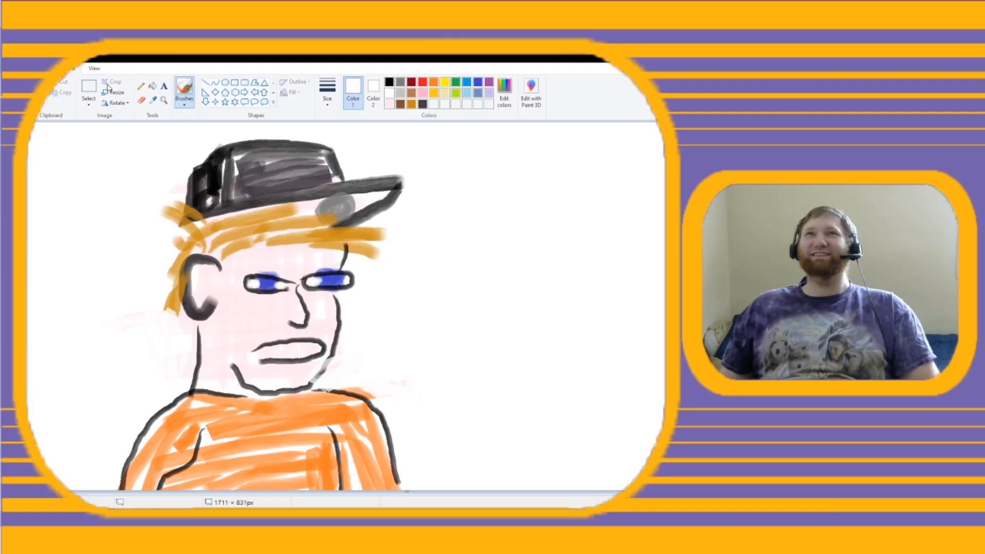
Select the whole drawing and move it a short distance left on the canvas
click(88, 91)
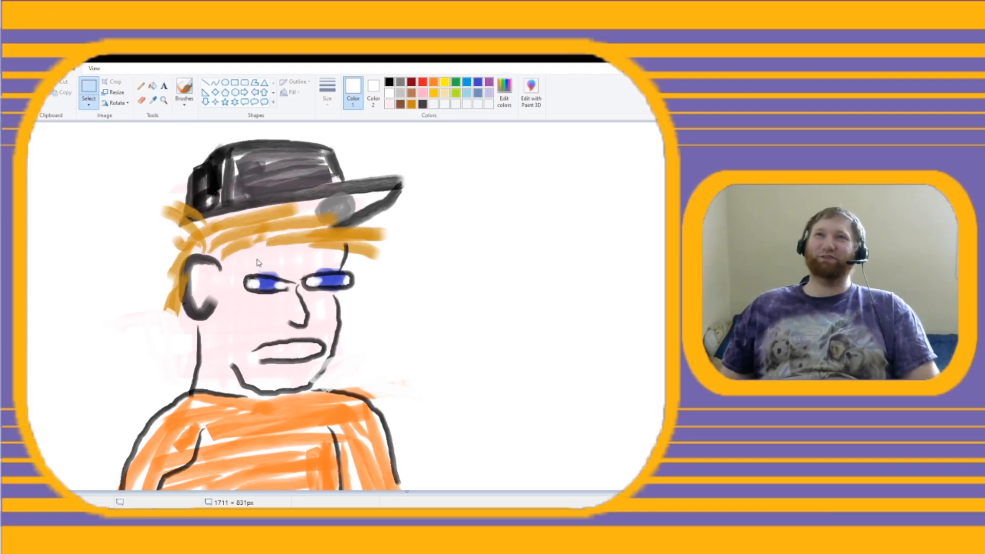
key(ctrl+a)
drag(316, 241, 260, 243)
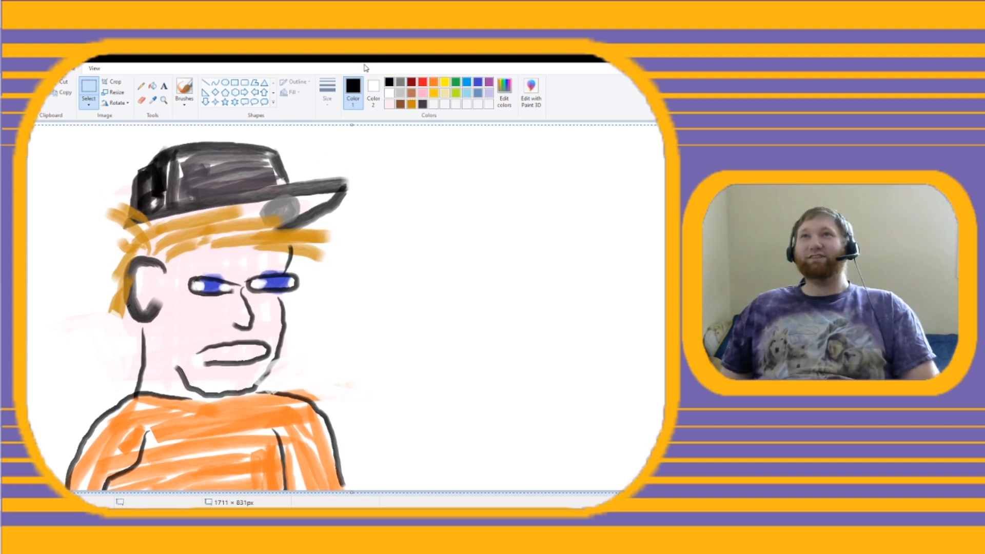
Paint short black brush strokes in the blank area just beyond the portrait's cheek and jaw
click(193, 91)
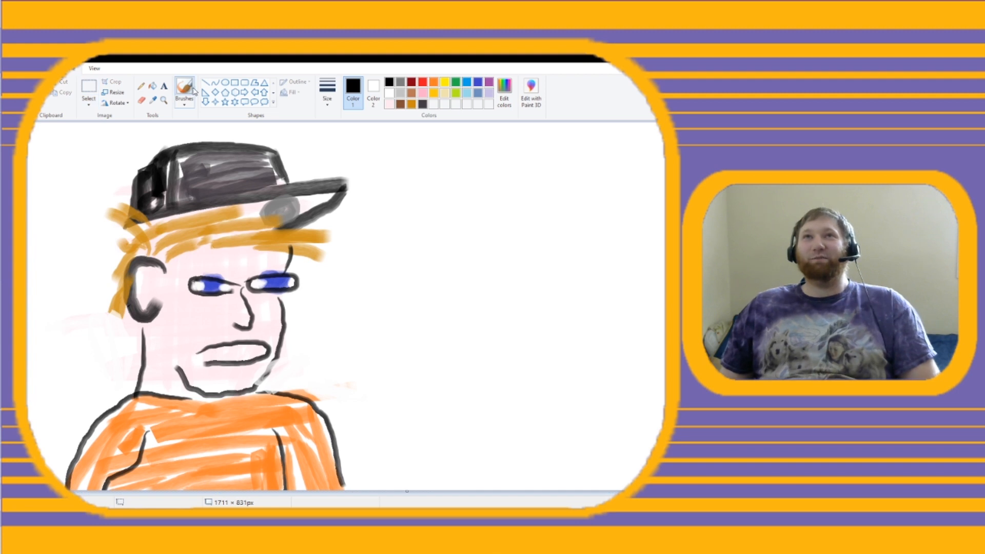
mouse_move(307, 304)
mouse_down()
mouse_move(306, 357)
mouse_move(309, 294)
mouse_up()
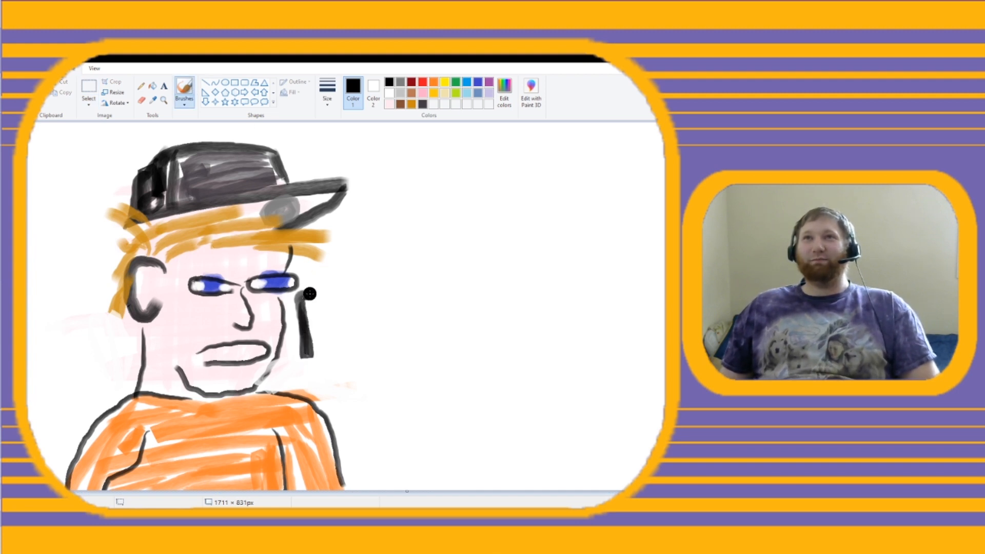
mouse_move(333, 345)
mouse_down()
mouse_move(340, 286)
mouse_move(364, 344)
mouse_move(342, 324)
mouse_up()
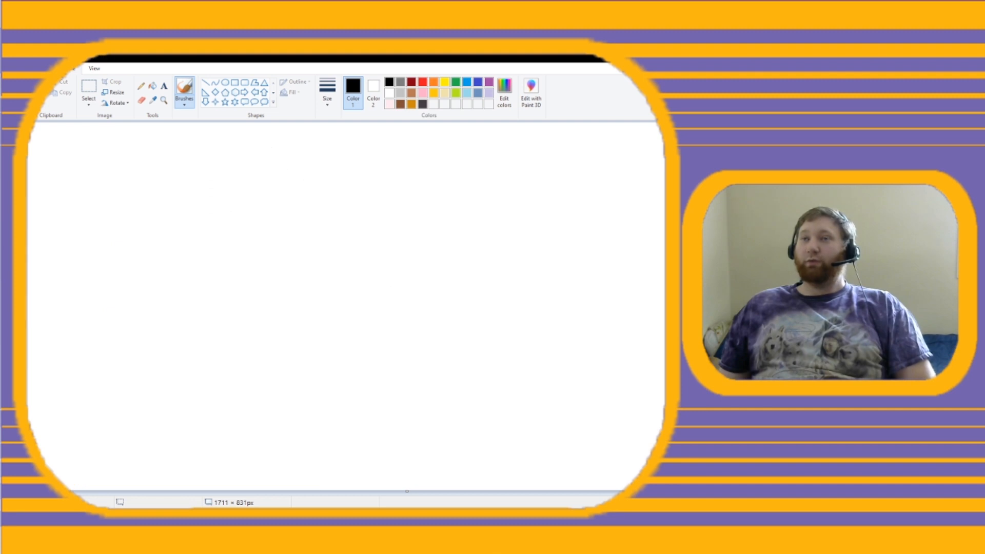
Paste the Gibberish Jamboree logo onto the blank canvas, enlarge it to 710 × 690 px and deselect it
key(ctrl+v)
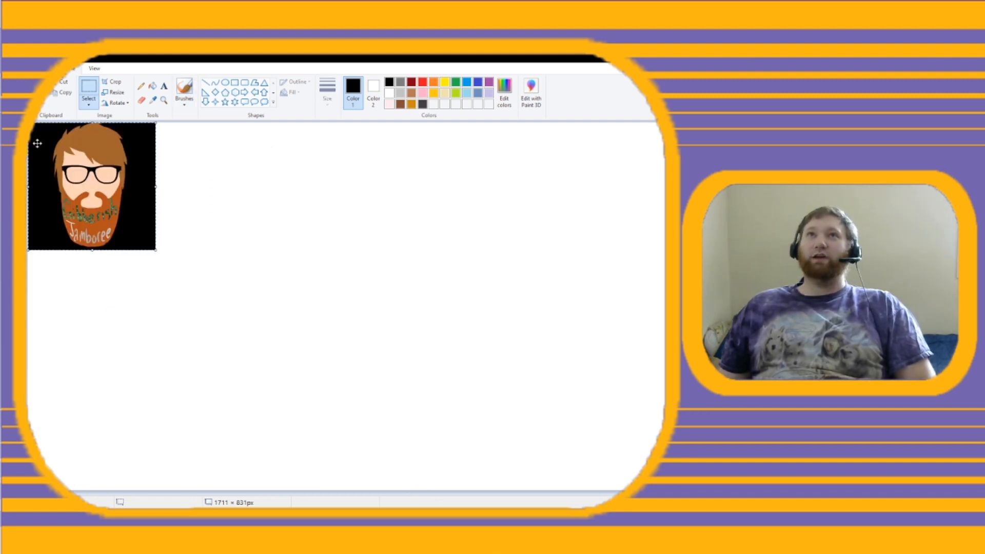
drag(157, 254, 344, 430)
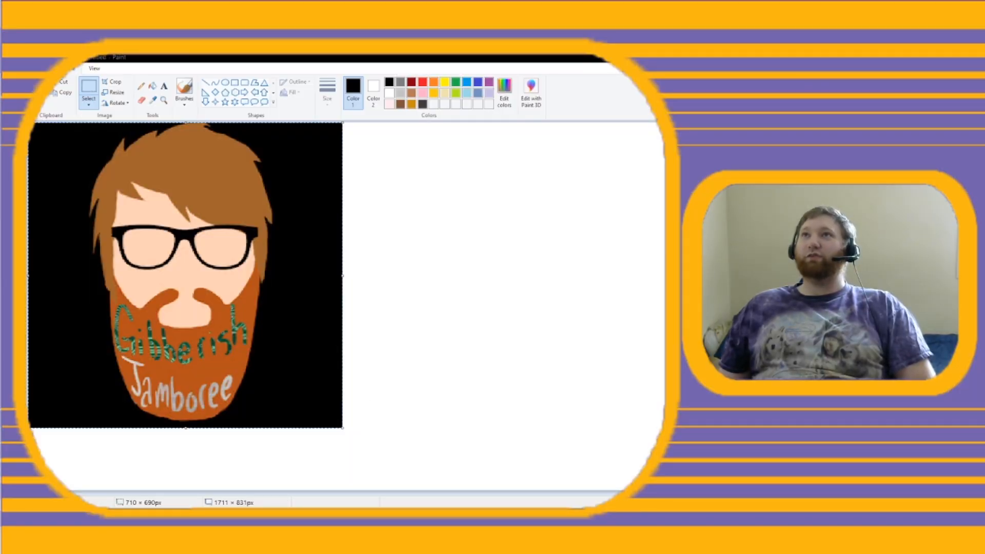
click(423, 257)
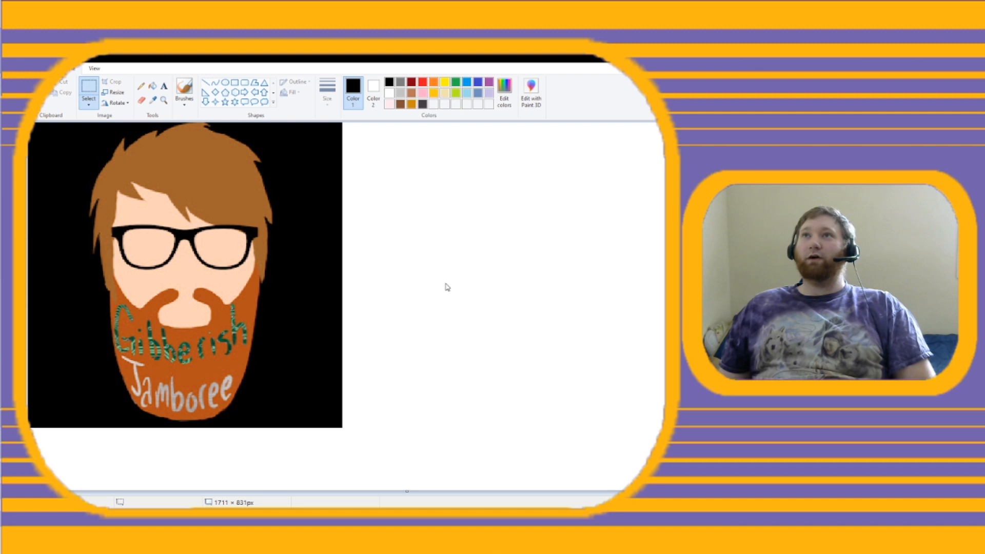
Paste the dark-bearded face picture with the cream background, enlarge it and place it over the logo's right edge
key(ctrl+v)
drag(128, 221, 262, 331)
drag(193, 281, 474, 321)
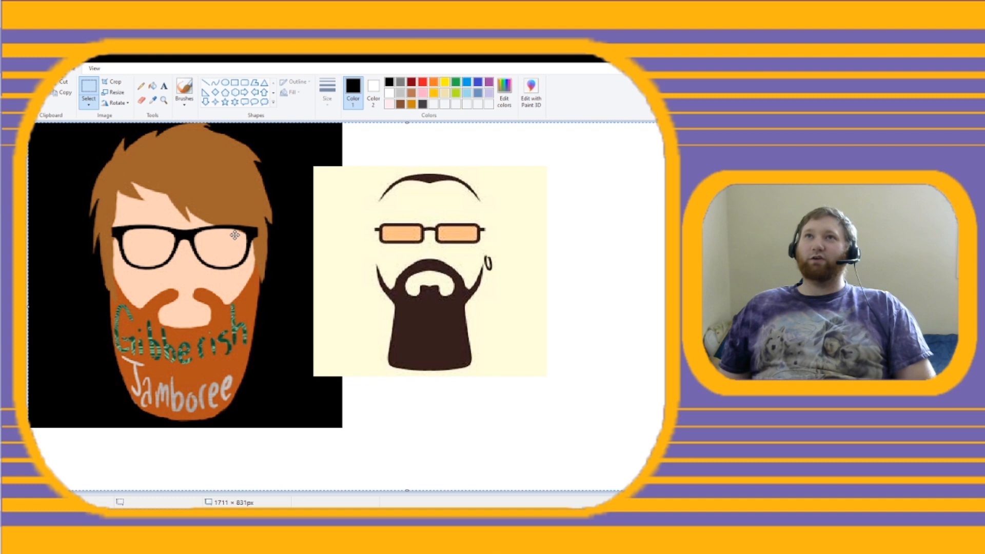
Move all the pasted pictures together to the right, leaving the left part of the canvas blank for drawing
drag(234, 234, 502, 266)
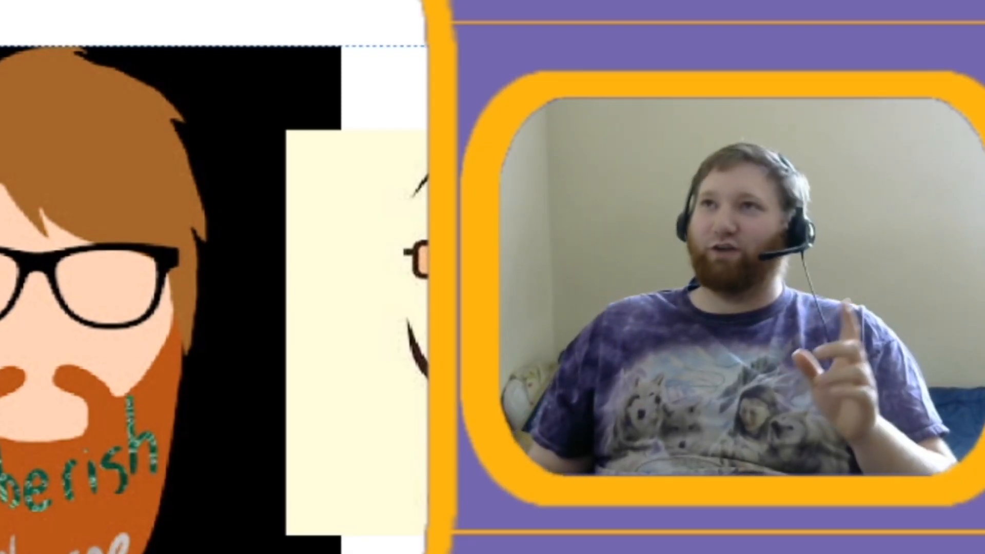
mouse_move(0, 301)
mouse_down()
mouse_move(582, 282)
mouse_move(520, 280)
mouse_up()
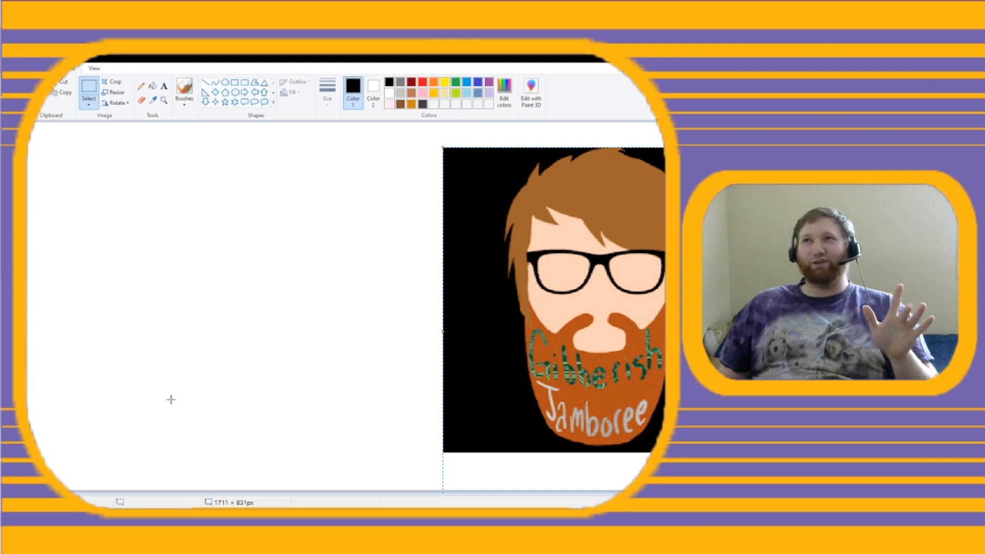
Sample the logo's peach skin colour and paint a rough block of brush strokes for the face on the blank area
click(187, 89)
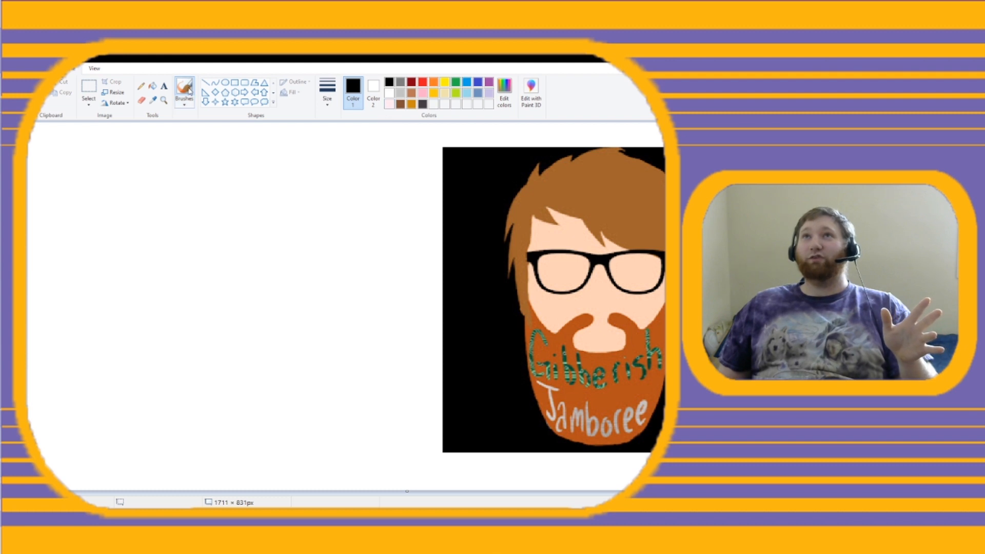
click(153, 101)
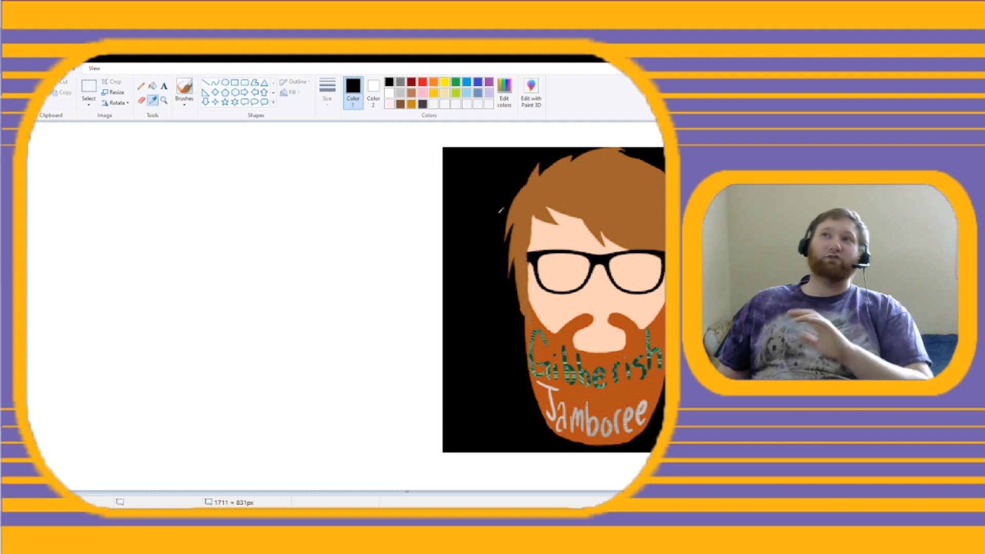
click(606, 291)
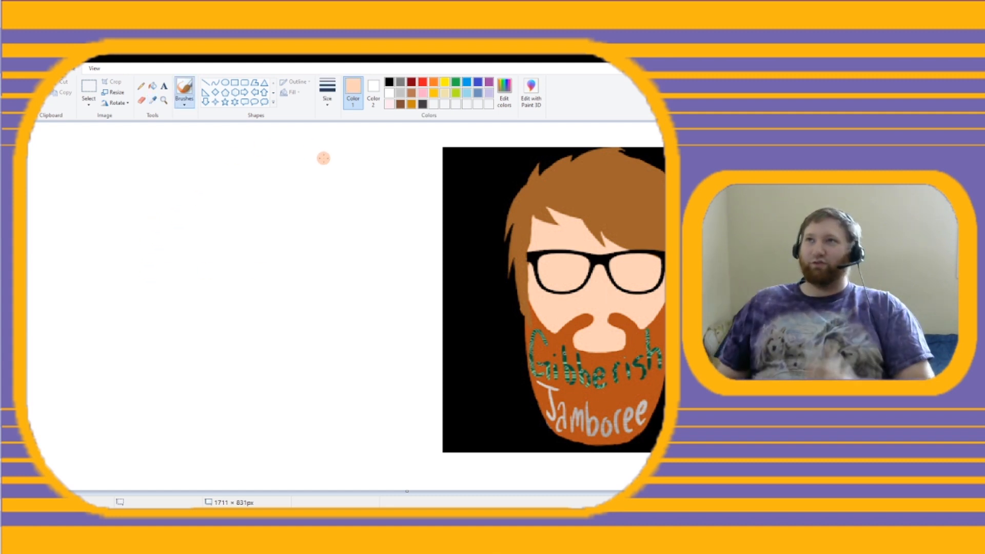
mouse_move(104, 239)
mouse_down()
mouse_move(276, 254)
mouse_move(137, 255)
mouse_move(127, 354)
mouse_move(125, 307)
mouse_move(140, 327)
mouse_move(136, 265)
mouse_move(134, 332)
mouse_up()
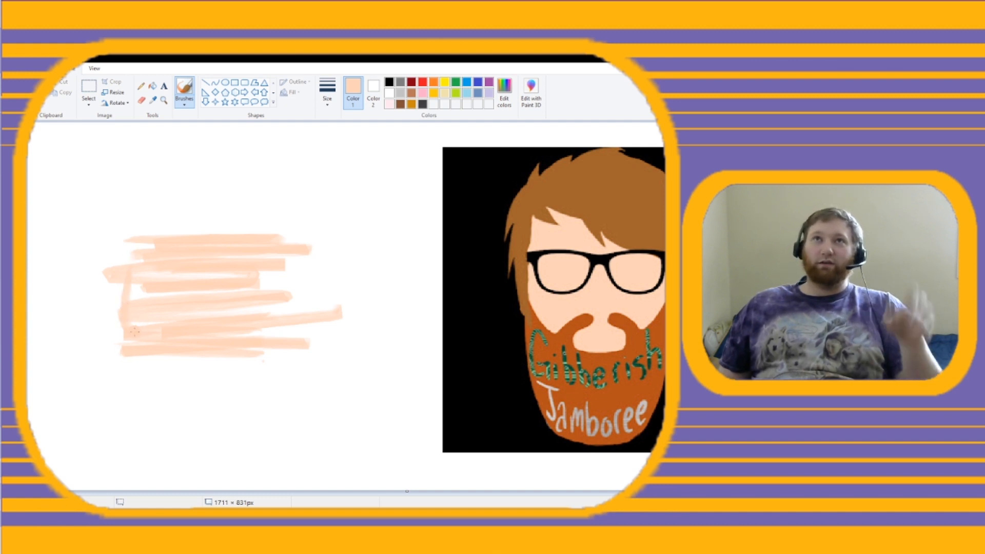
drag(263, 256, 256, 349)
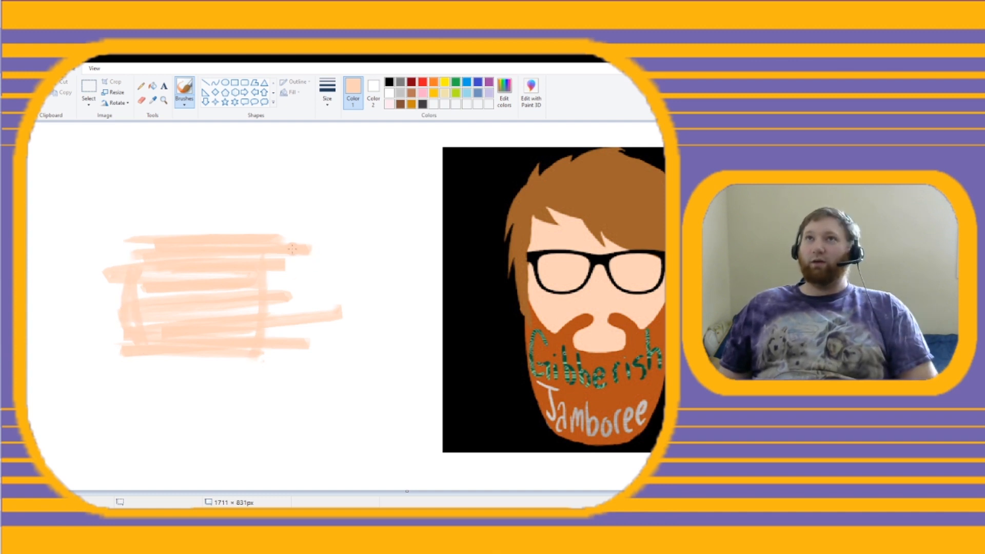
drag(292, 249, 287, 328)
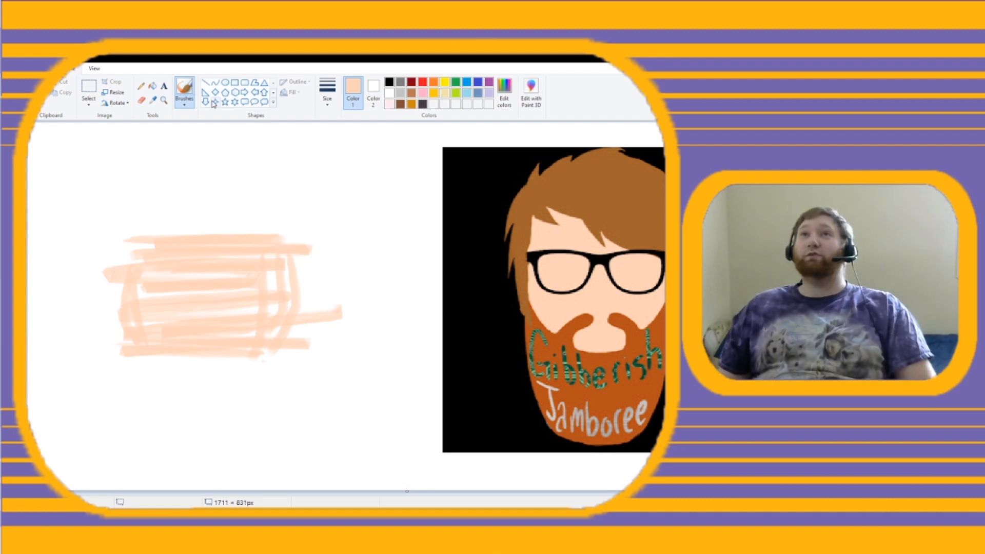
Sample the black of the logo's glasses and draw a straight-topped pair of glasses with two rounded lenses across the face
click(154, 101)
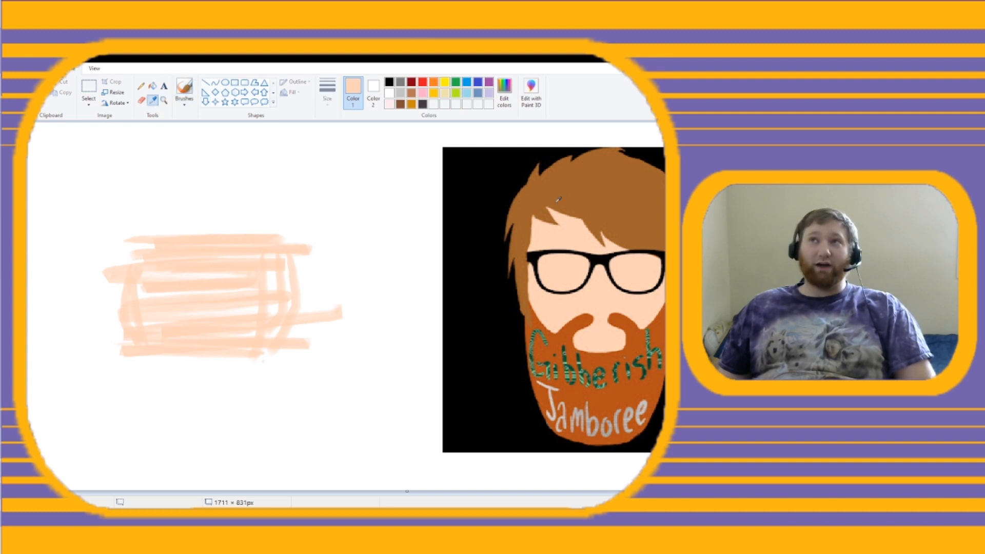
click(607, 255)
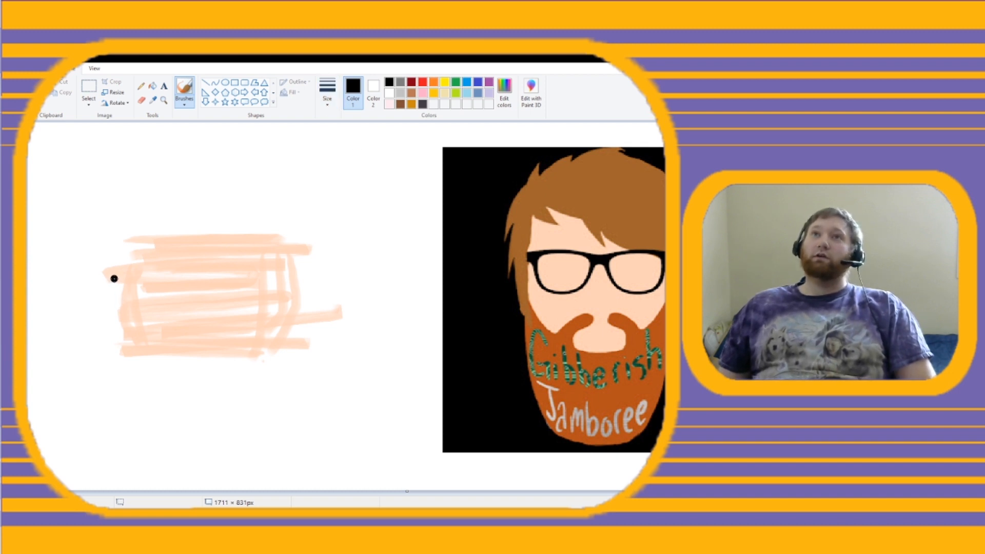
drag(114, 279, 256, 272)
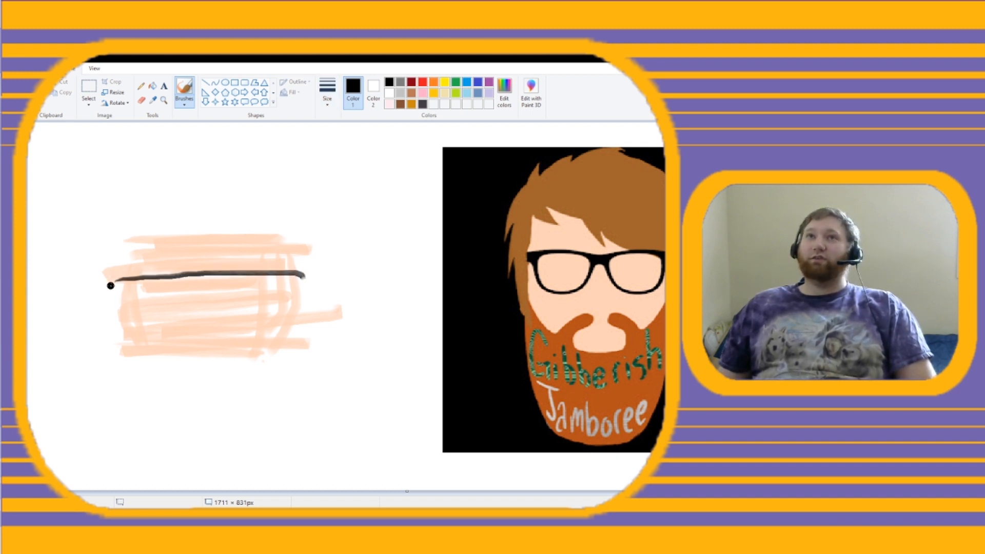
drag(133, 303, 208, 271)
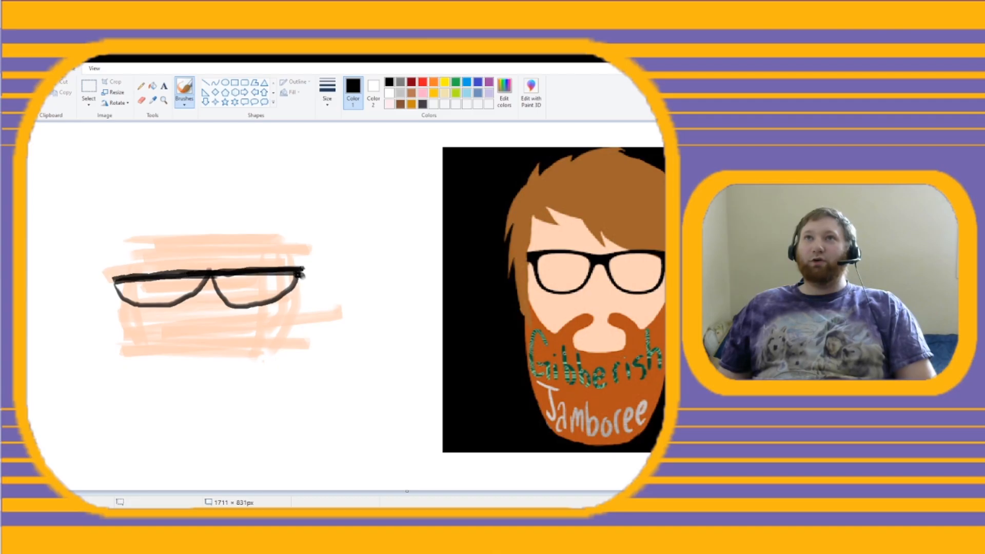
mouse_move(302, 275)
mouse_down()
mouse_move(253, 307)
mouse_move(234, 304)
mouse_move(210, 276)
mouse_move(195, 298)
mouse_move(172, 305)
mouse_move(106, 283)
mouse_up()
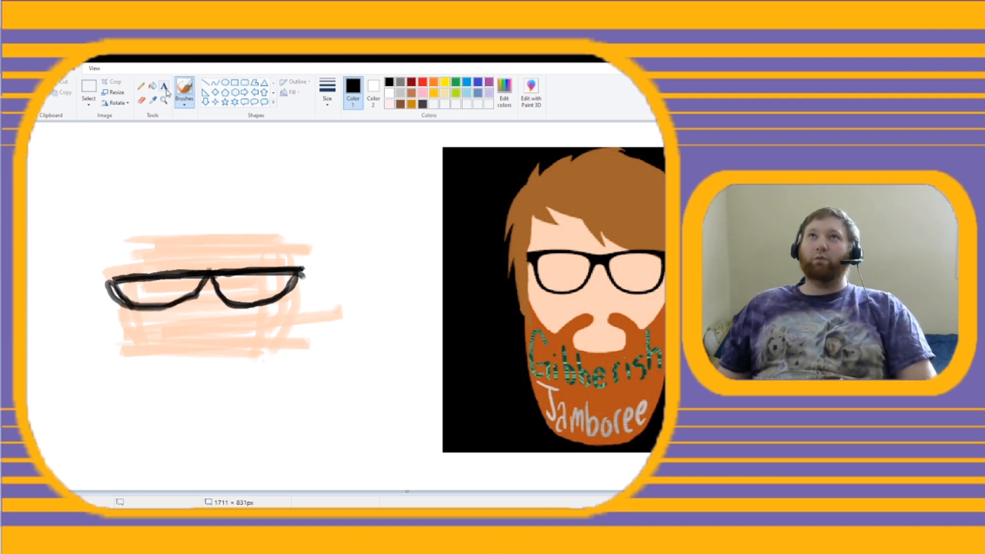
Sample the logo's brown hair colour and outline a jagged fringe above the glasses with thin strokes
click(153, 99)
click(589, 182)
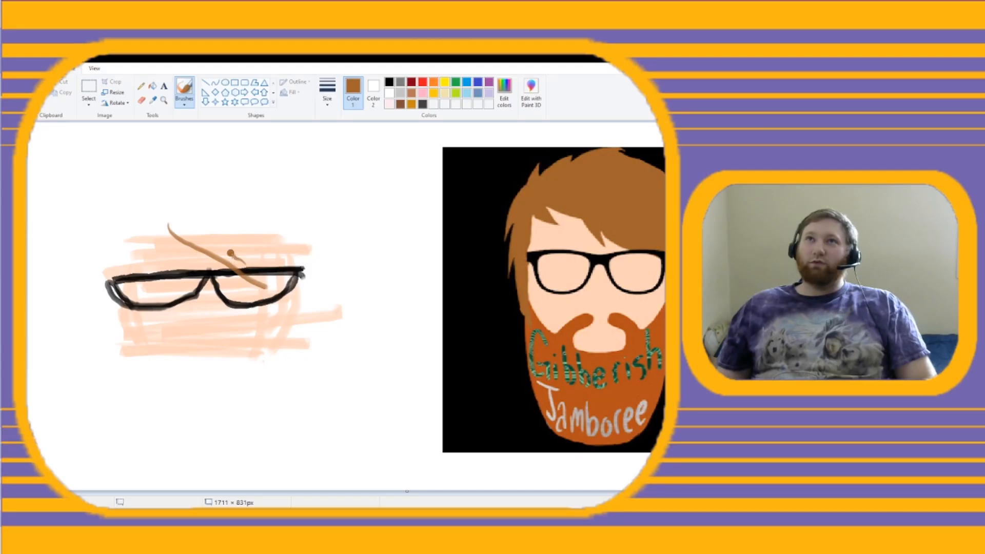
drag(263, 267, 248, 257)
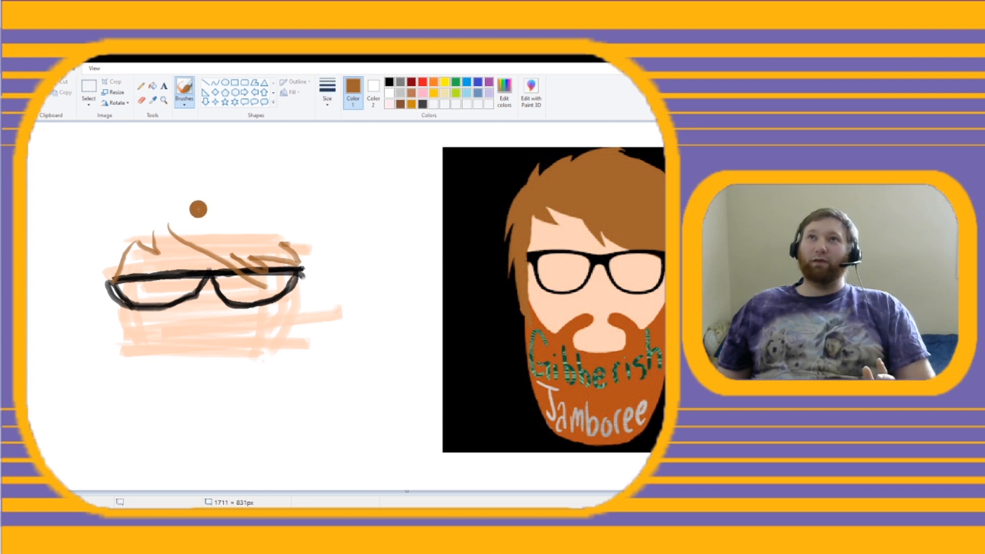
Fill in the swept fringe, crown and side hair with thicker overlapping brown brush strokes
drag(186, 218, 242, 269)
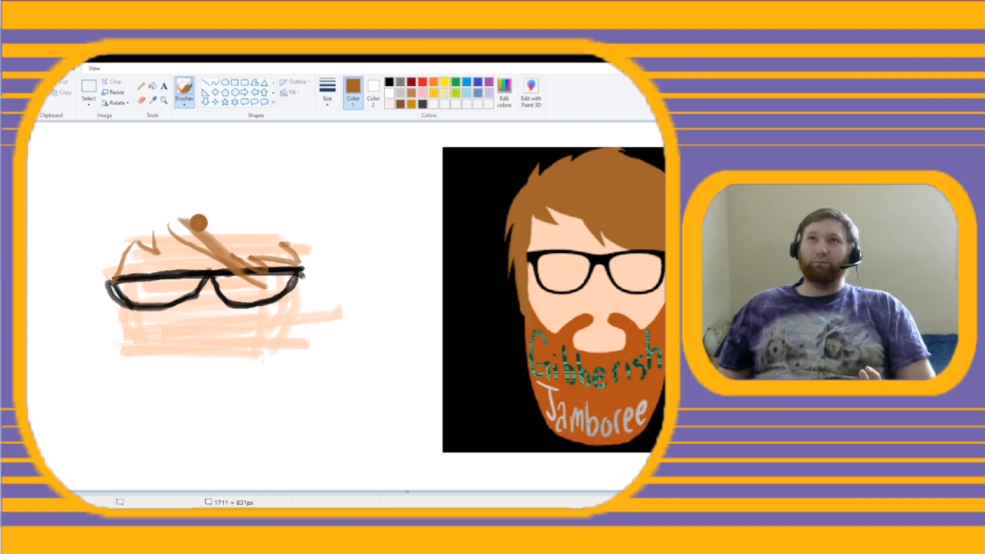
drag(197, 221, 322, 240)
mouse_move(238, 239)
mouse_down()
mouse_move(294, 250)
mouse_move(272, 225)
mouse_move(232, 211)
mouse_up()
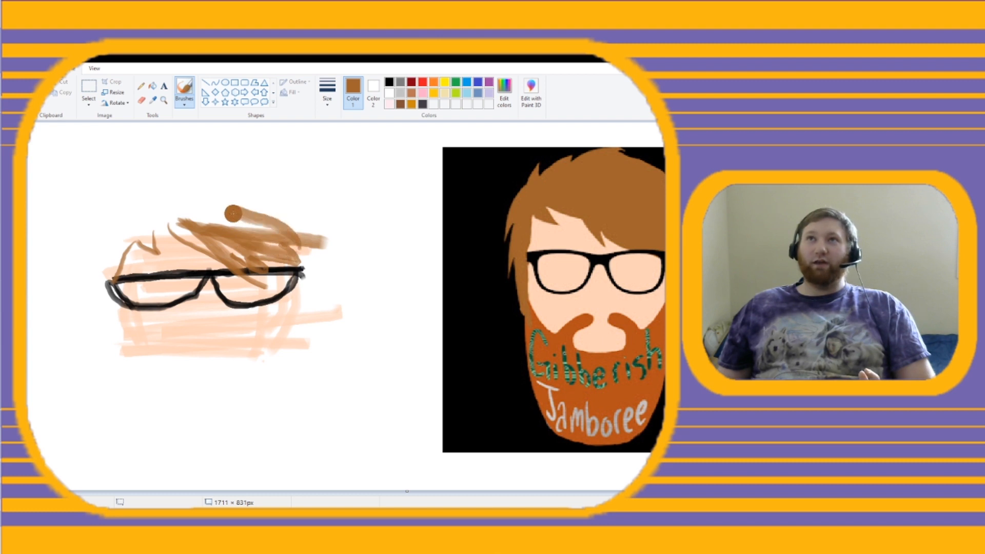
drag(140, 219, 242, 202)
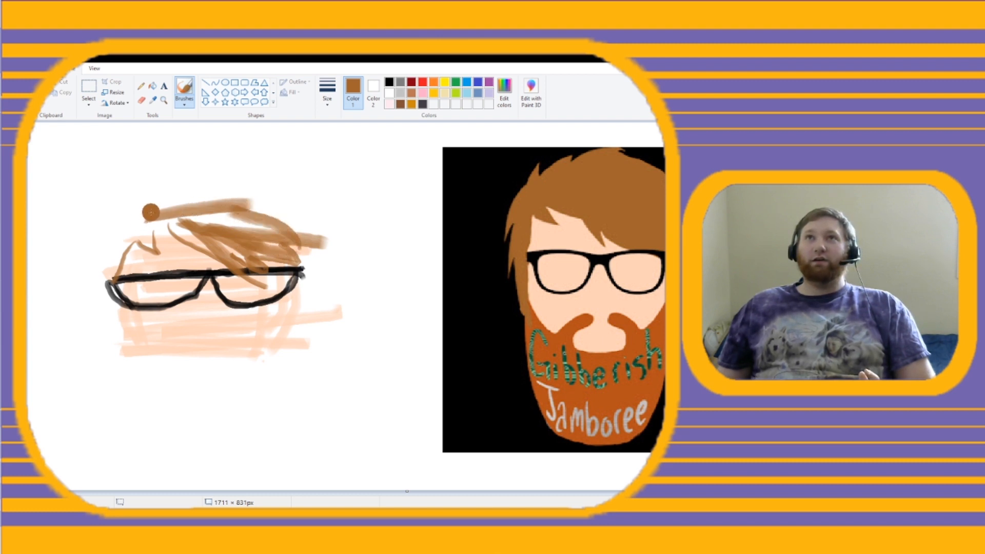
mouse_move(149, 211)
mouse_down()
mouse_move(224, 188)
mouse_move(192, 203)
mouse_move(307, 227)
mouse_up()
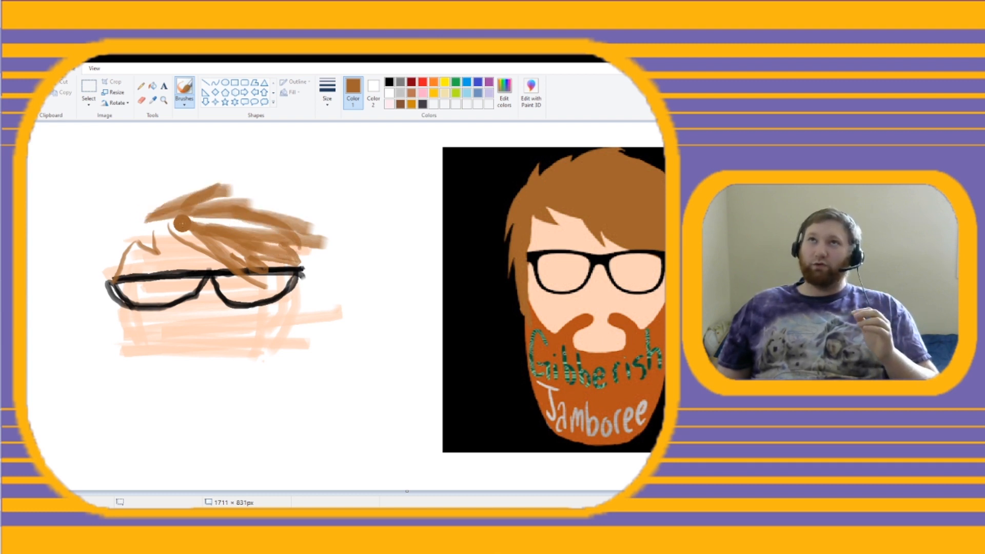
drag(181, 223, 292, 233)
mouse_move(162, 220)
mouse_down()
mouse_move(203, 247)
mouse_move(150, 221)
mouse_move(152, 210)
mouse_move(120, 237)
mouse_move(115, 258)
mouse_move(146, 228)
mouse_move(119, 245)
mouse_move(110, 279)
mouse_up()
mouse_move(153, 208)
mouse_down()
mouse_move(114, 225)
mouse_move(99, 279)
mouse_up()
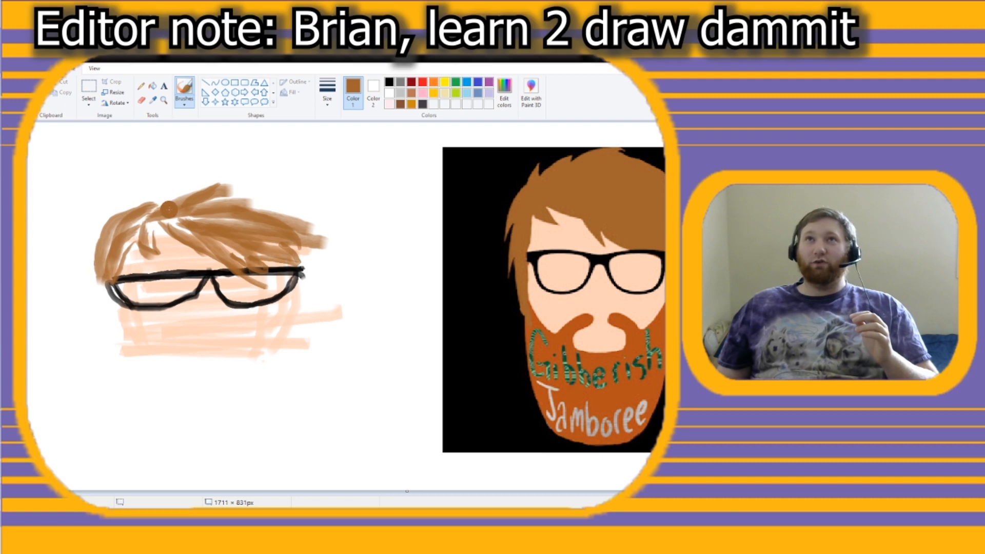
mouse_move(174, 217)
mouse_down()
mouse_move(141, 193)
mouse_move(144, 209)
mouse_move(122, 200)
mouse_move(139, 220)
mouse_move(159, 213)
mouse_move(142, 257)
mouse_up()
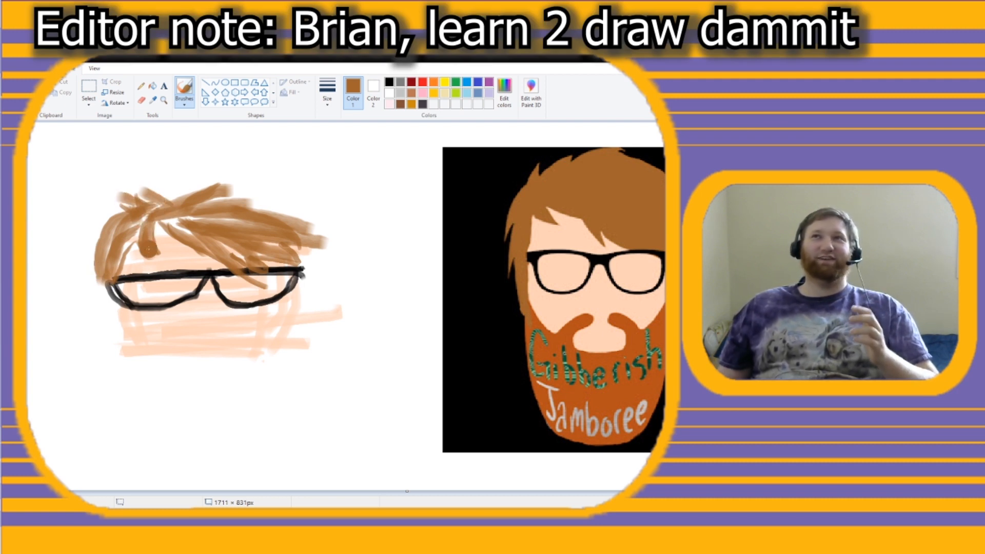
Outline the jaw below the glasses in thick brown and draw a small crooked mouth in thin black
drag(106, 299, 136, 427)
mouse_move(296, 288)
mouse_down()
mouse_move(277, 391)
mouse_move(255, 425)
mouse_move(198, 433)
mouse_move(138, 421)
mouse_up()
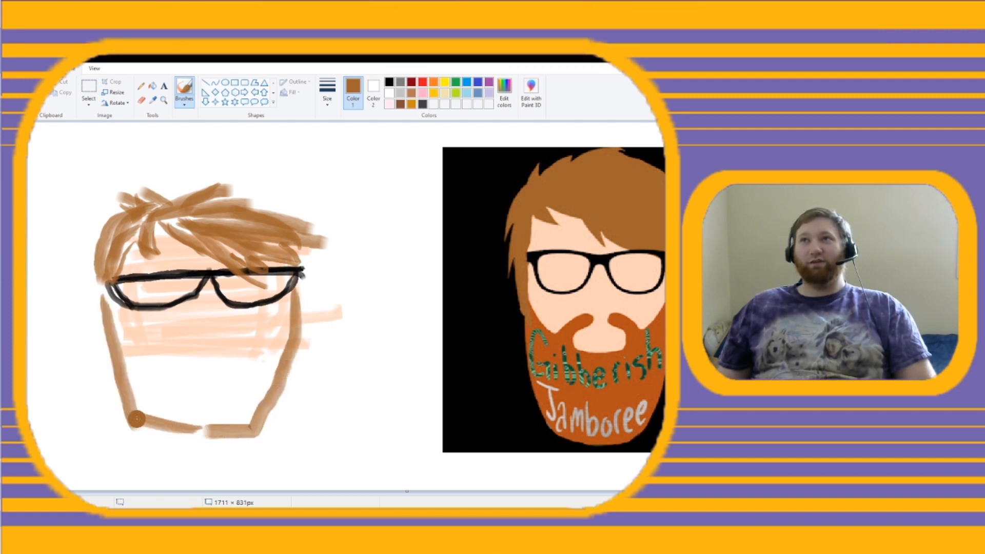
click(389, 82)
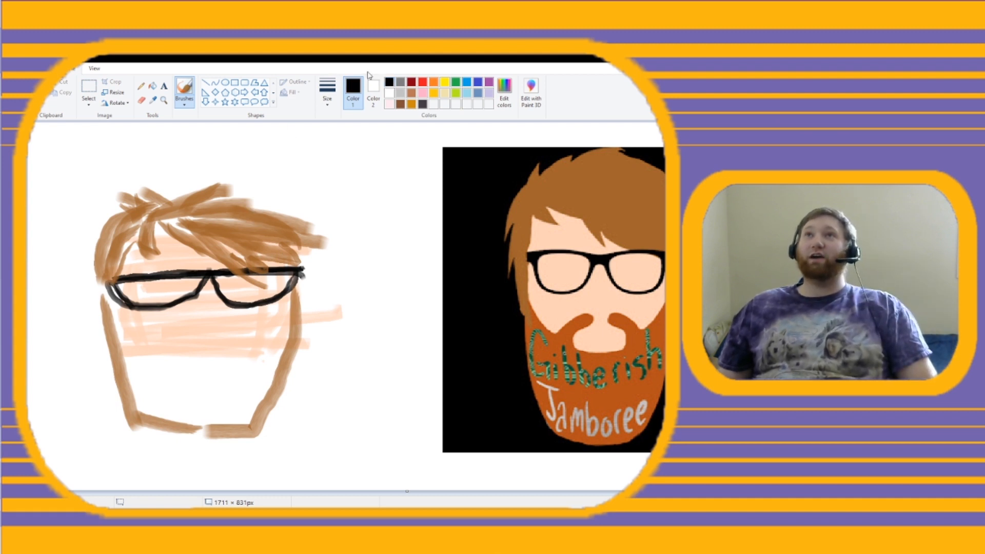
click(328, 89)
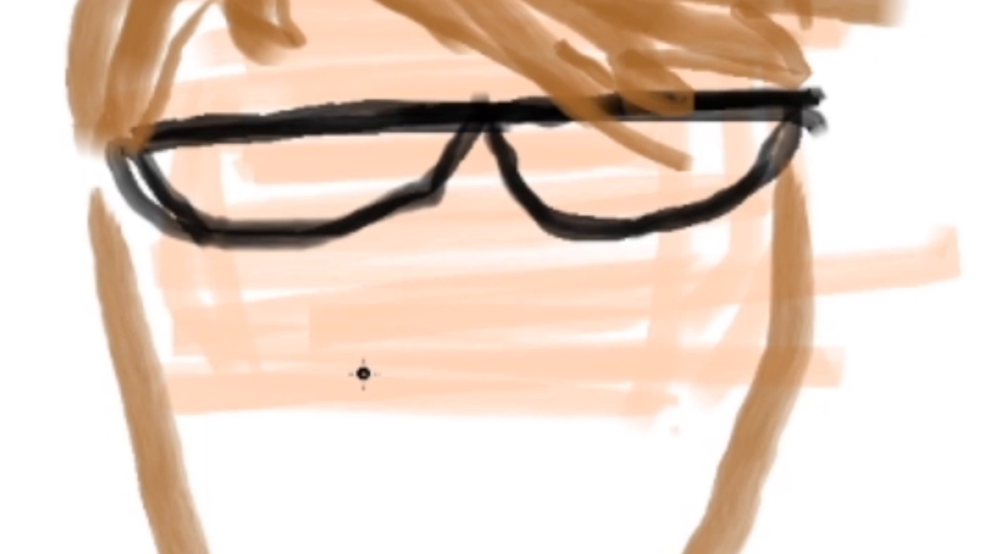
drag(177, 347, 228, 334)
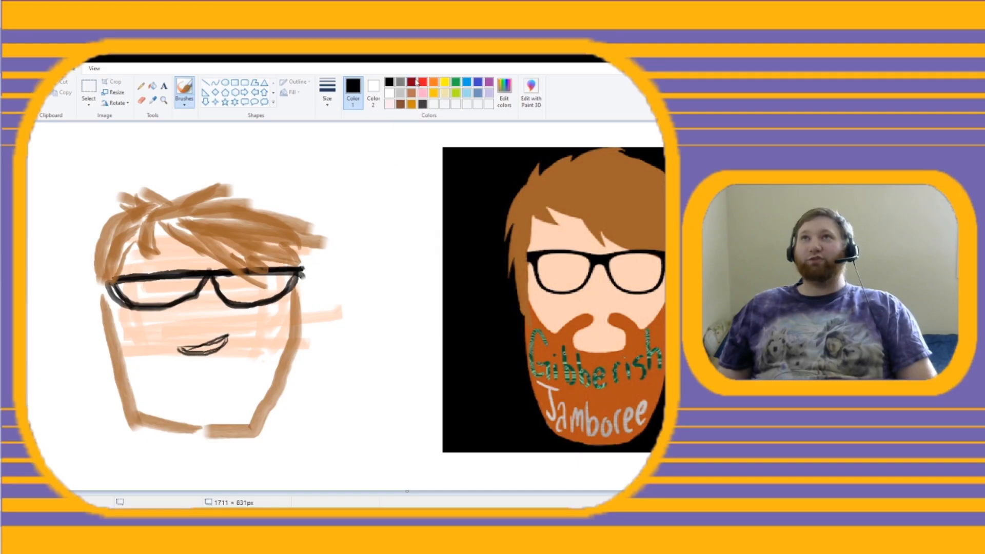
Sample the brown of the logo's hair and paint a long beard of vertical strokes hanging across the jaw
click(153, 102)
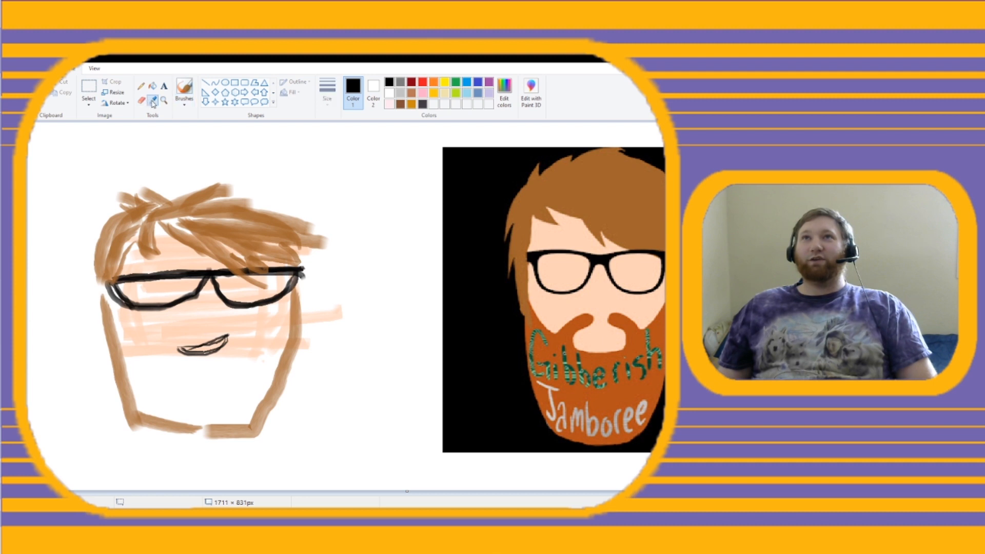
click(598, 181)
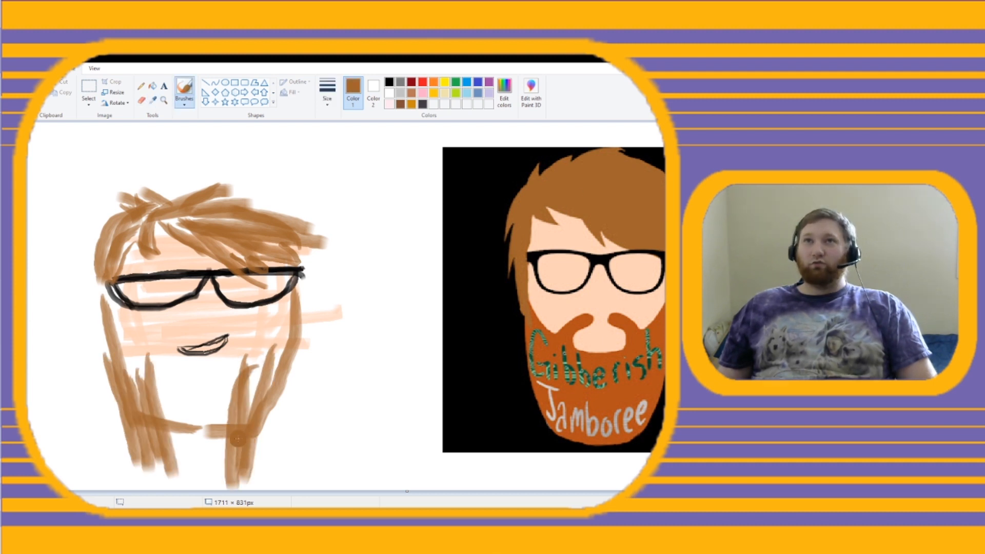
drag(234, 371, 221, 471)
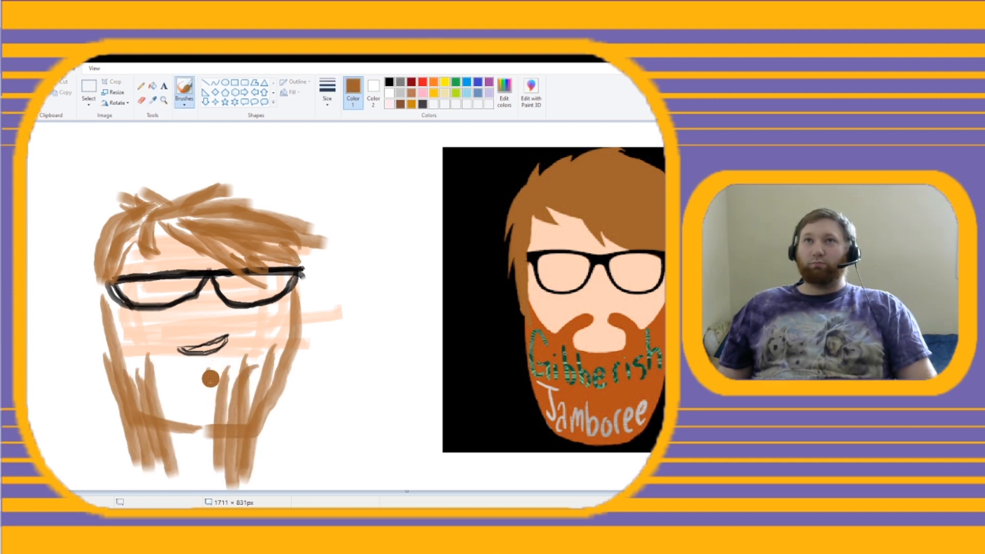
drag(211, 379, 207, 459)
drag(195, 382, 199, 460)
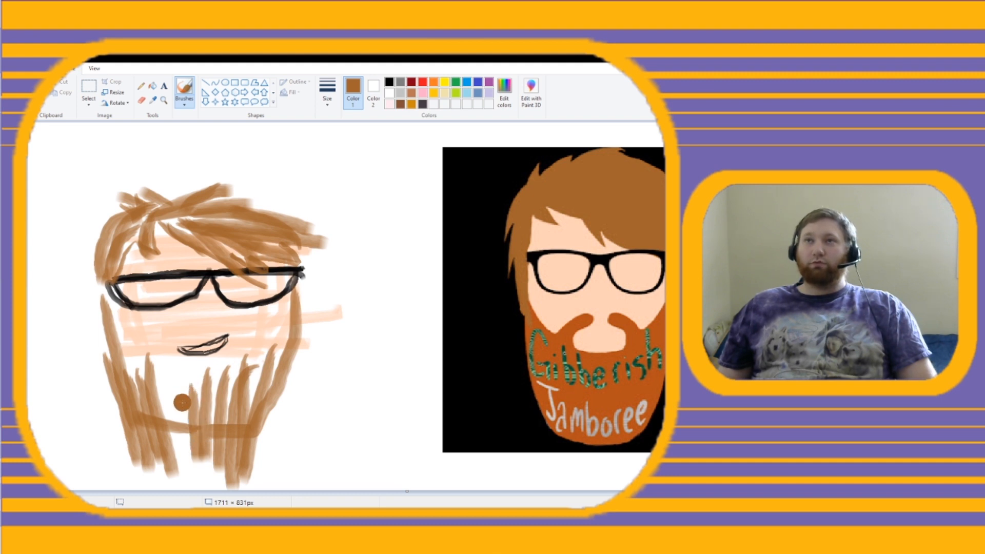
drag(183, 403, 186, 454)
drag(174, 372, 174, 483)
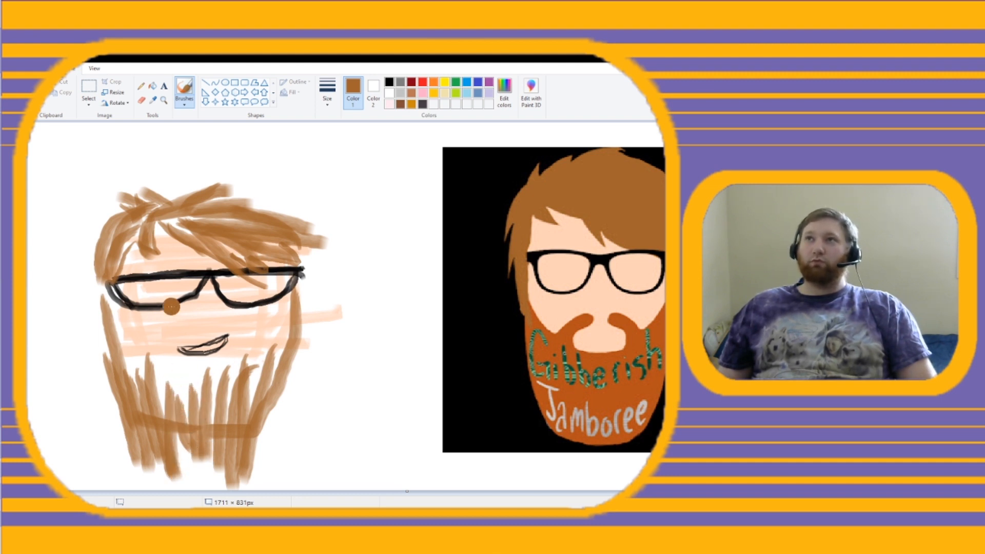
Paint a thick brown moustache curving down around both sides of the mouth, and thicken the sideburns and chin beard
mouse_move(151, 367)
mouse_down()
mouse_move(153, 338)
mouse_move(182, 326)
mouse_move(152, 357)
mouse_move(160, 386)
mouse_up()
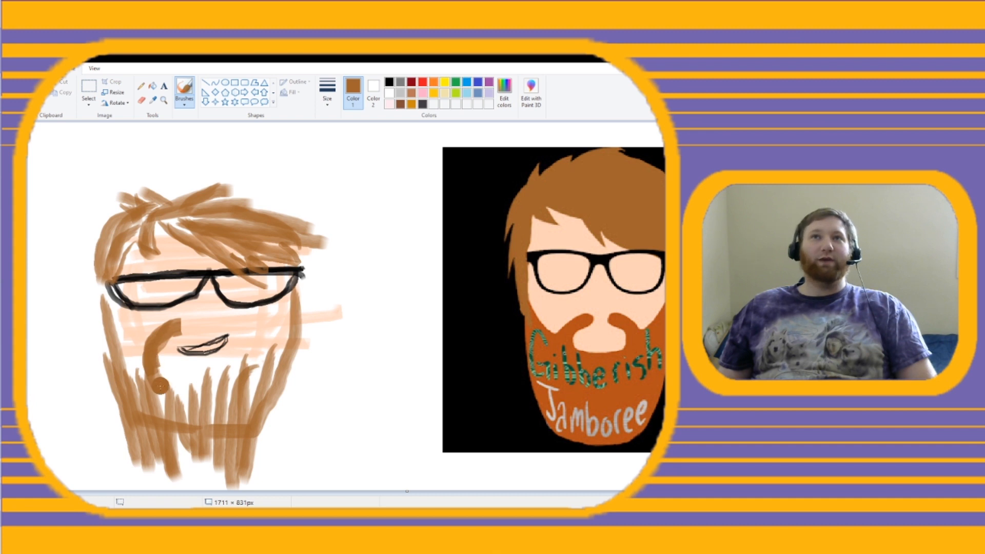
mouse_move(220, 321)
mouse_down()
mouse_move(242, 351)
mouse_move(234, 371)
mouse_move(240, 322)
mouse_move(221, 318)
mouse_move(246, 335)
mouse_move(251, 371)
mouse_move(181, 379)
mouse_move(175, 343)
mouse_move(169, 401)
mouse_move(136, 363)
mouse_up()
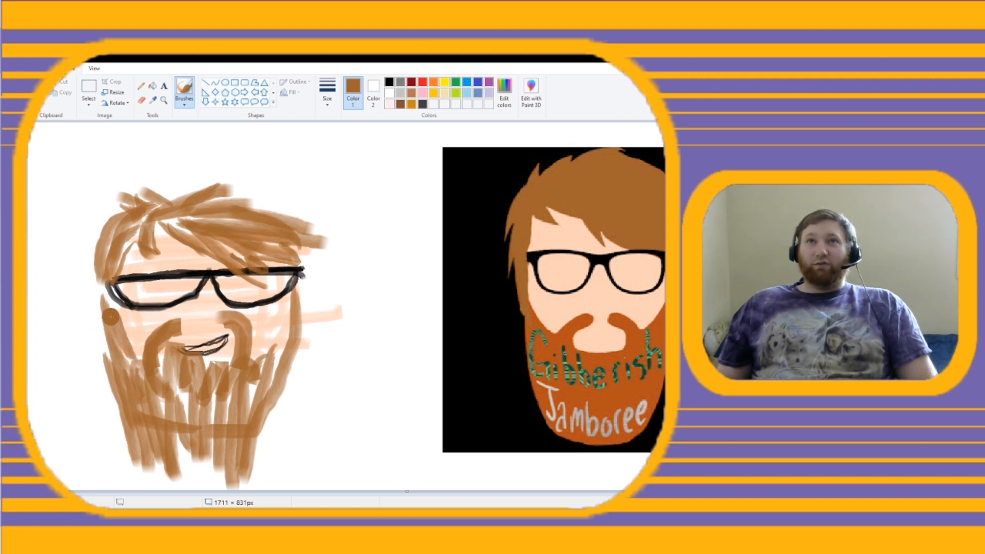
drag(108, 311, 134, 369)
mouse_move(297, 308)
mouse_down()
mouse_move(284, 359)
mouse_move(242, 433)
mouse_up()
drag(211, 388, 201, 430)
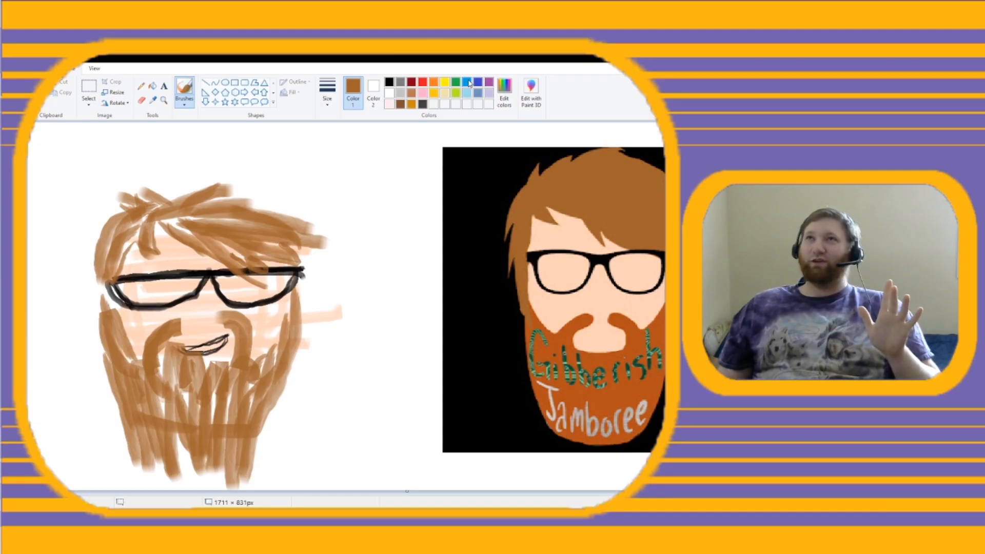
Set the drawing colour to purple
click(489, 82)
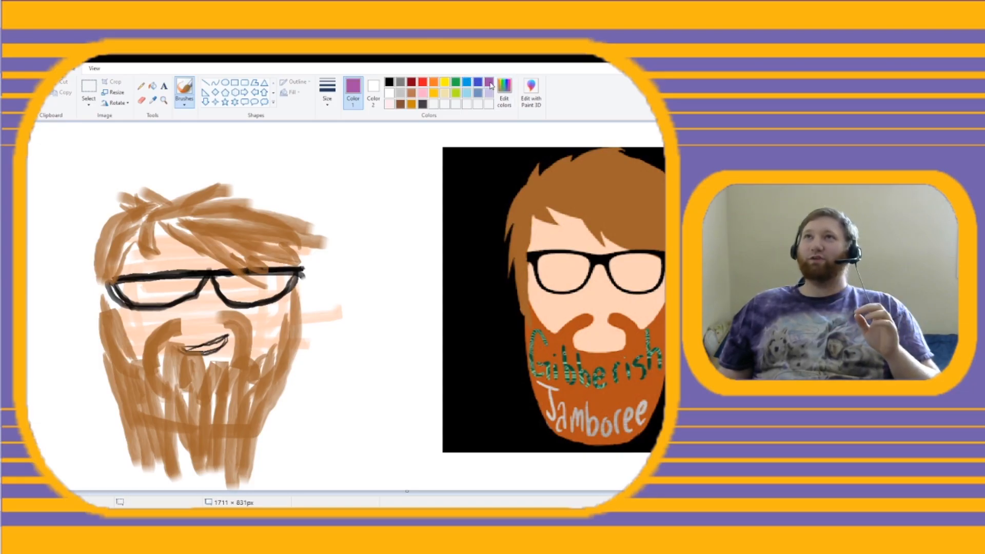